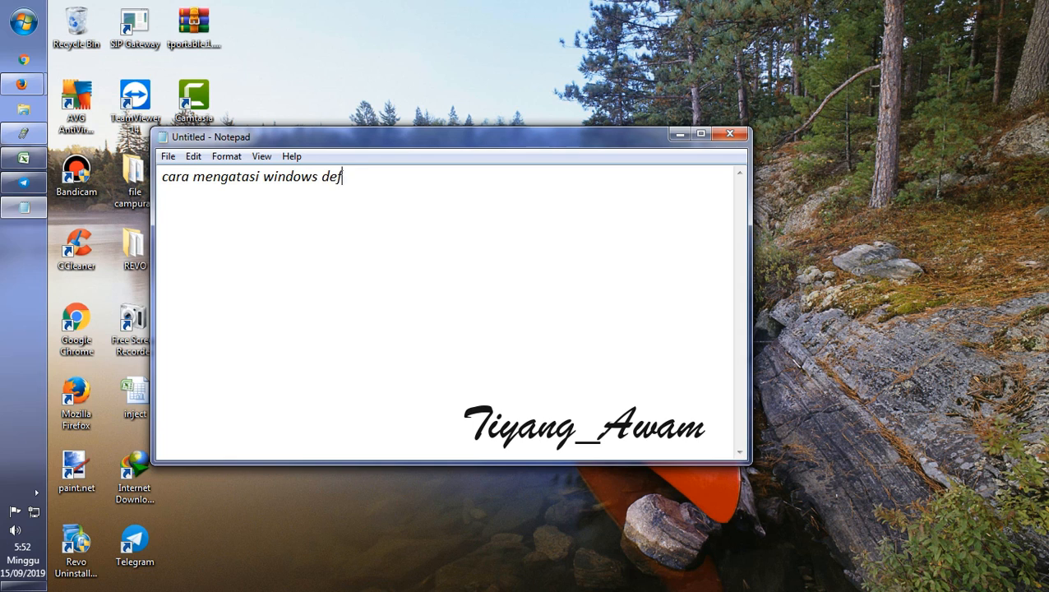
Complete the heading "cara mengatasi windows defender is turned off" in the note and start a new line with "1."
text(s turned )
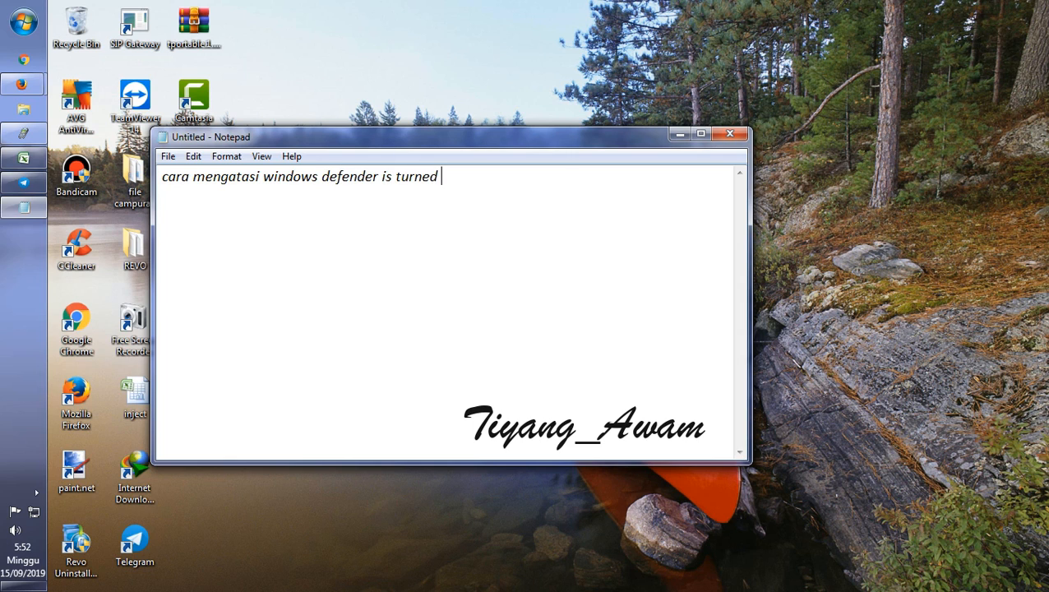
text(off)
key(Return)
text(1.)
Search the computer for Windows Defender, launch it to check its status, and close its message
click(23, 23)
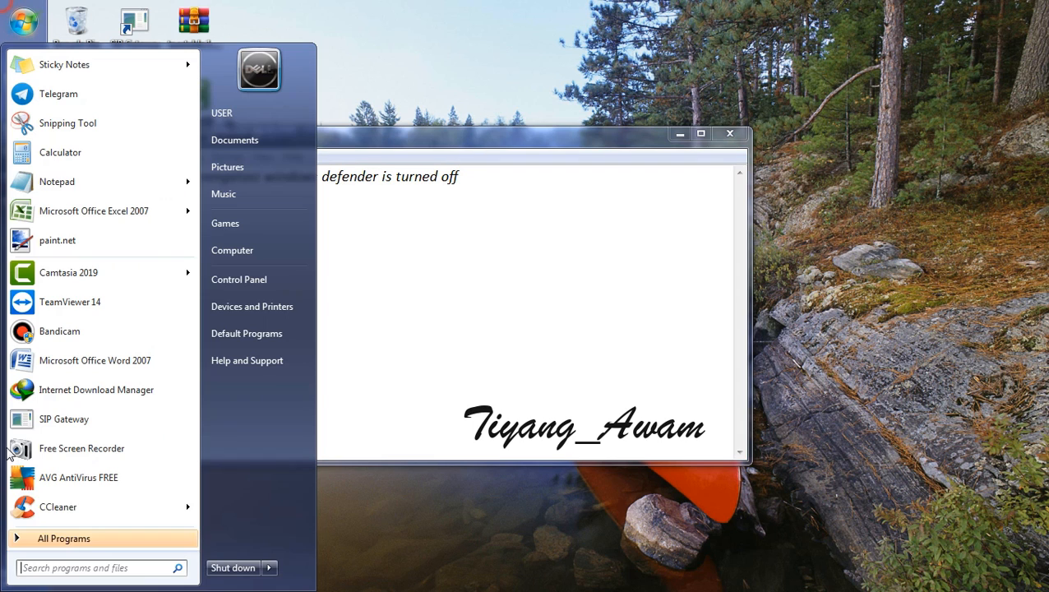
click(74, 568)
text(win)
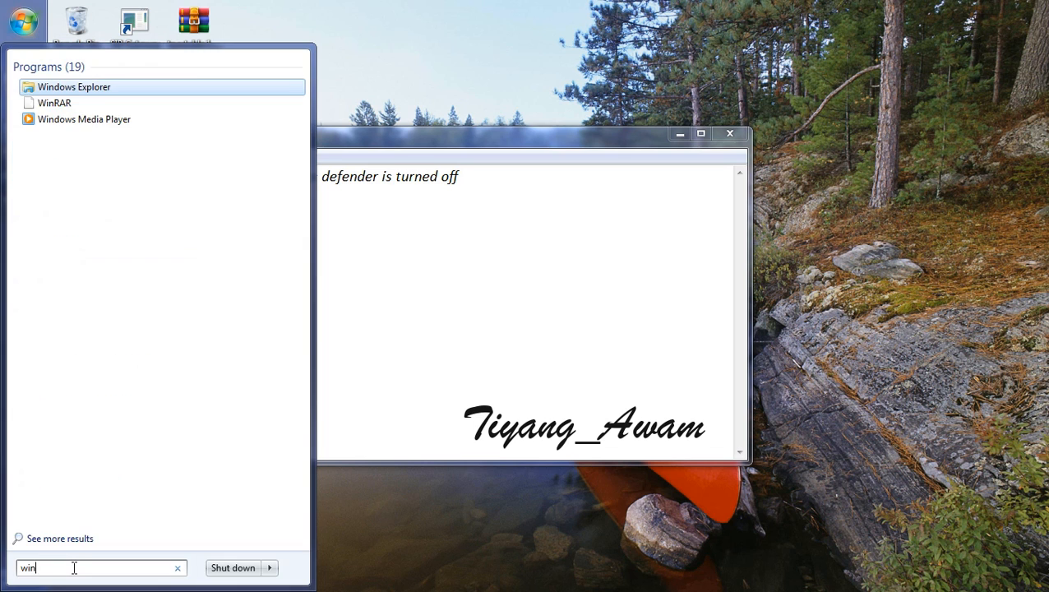
text(dows de)
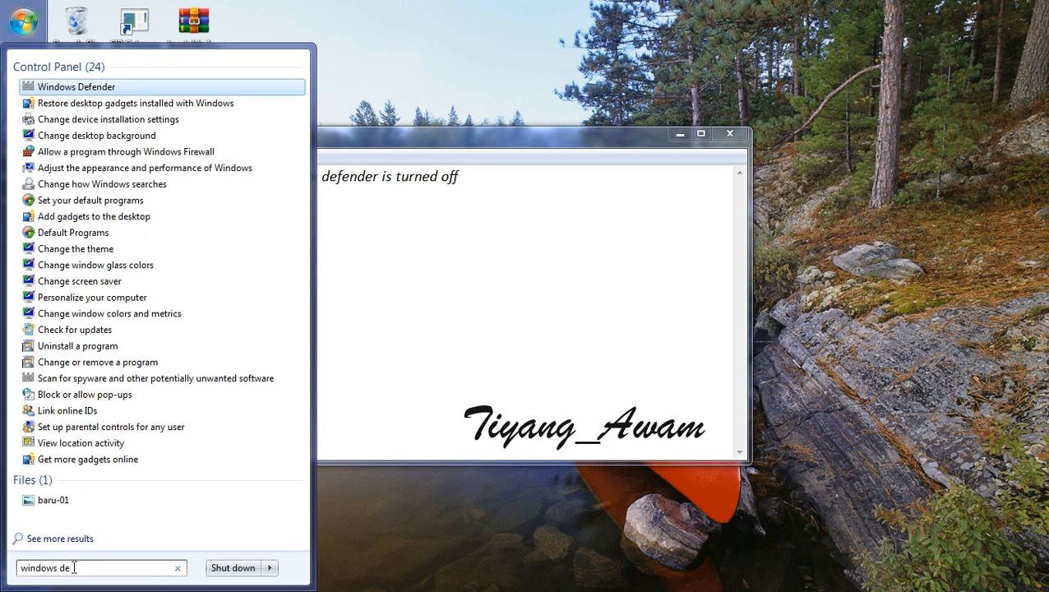
click(73, 89)
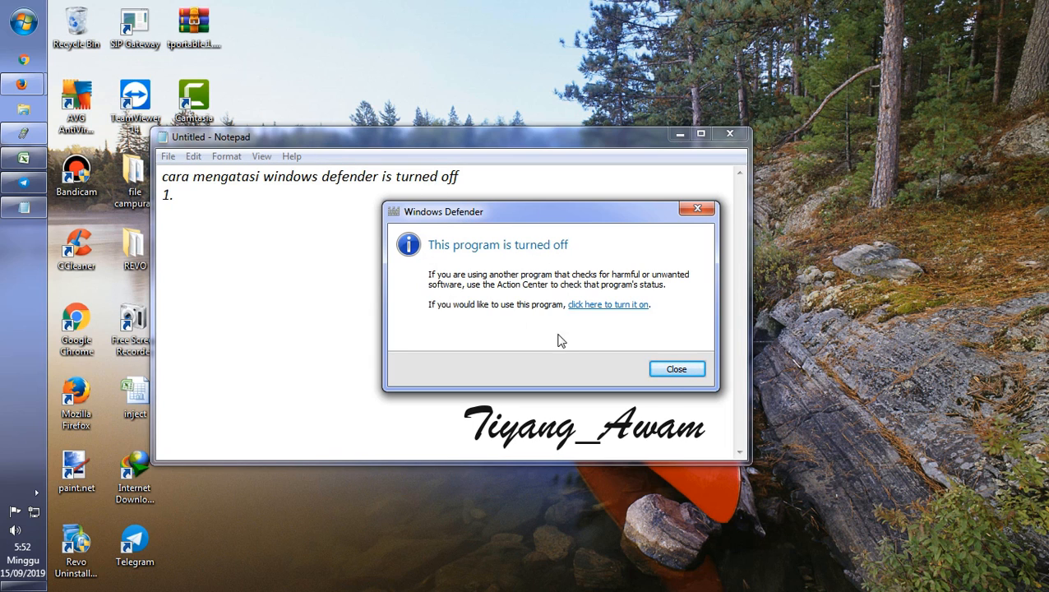
click(677, 369)
Write the first instruction in the Notepad note as "buka run dengan menekan windows + R ketik gpedit.msc lalu enter/ok"
click(268, 204)
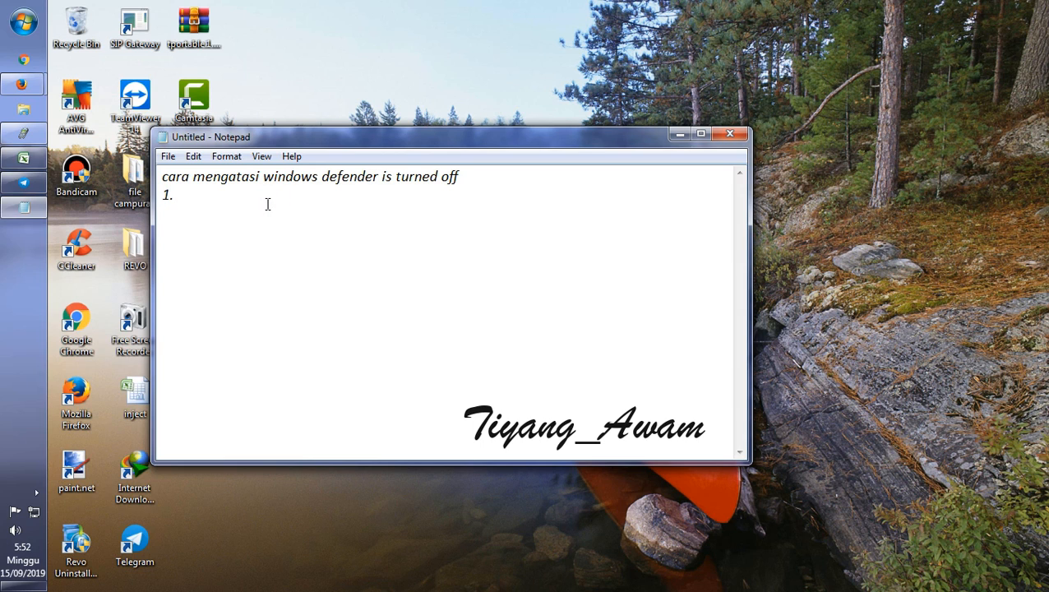
text(buka run dengan menek)
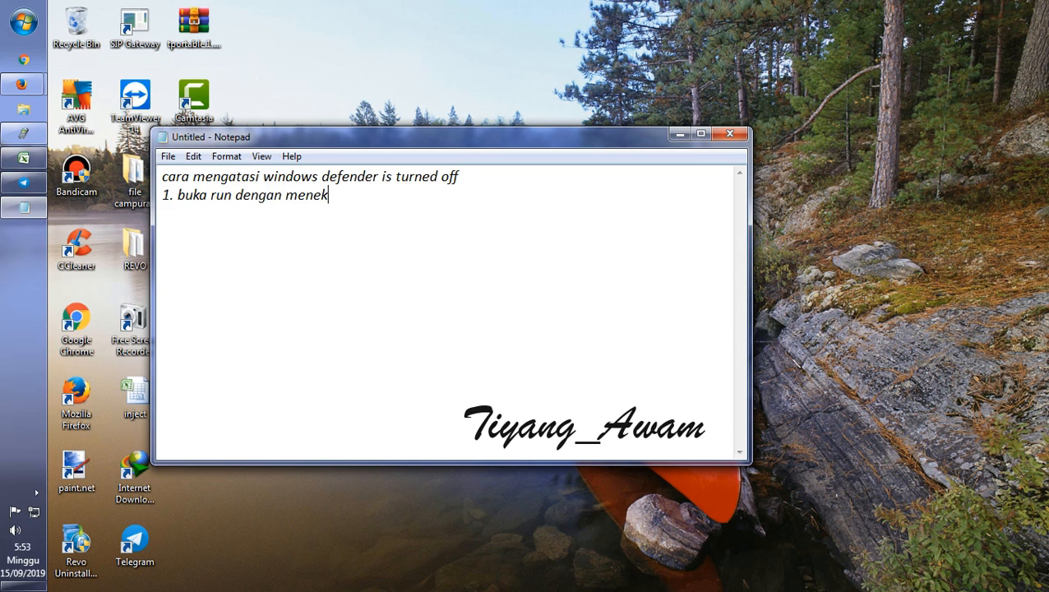
text(an windows +r)
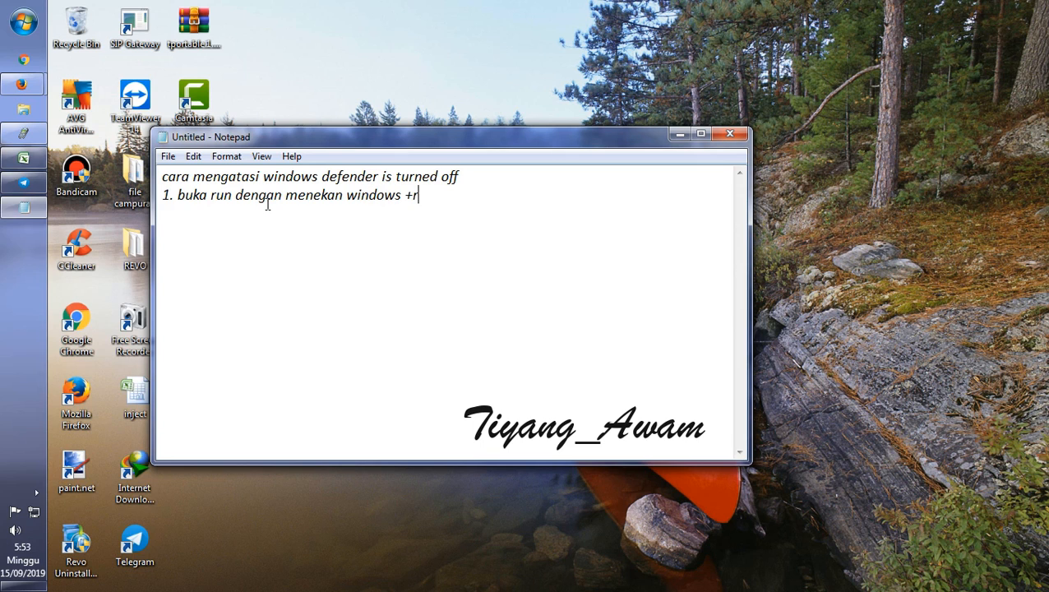
key(BackSpace)
text(run dengan menekan windows + R ketik gpedit)
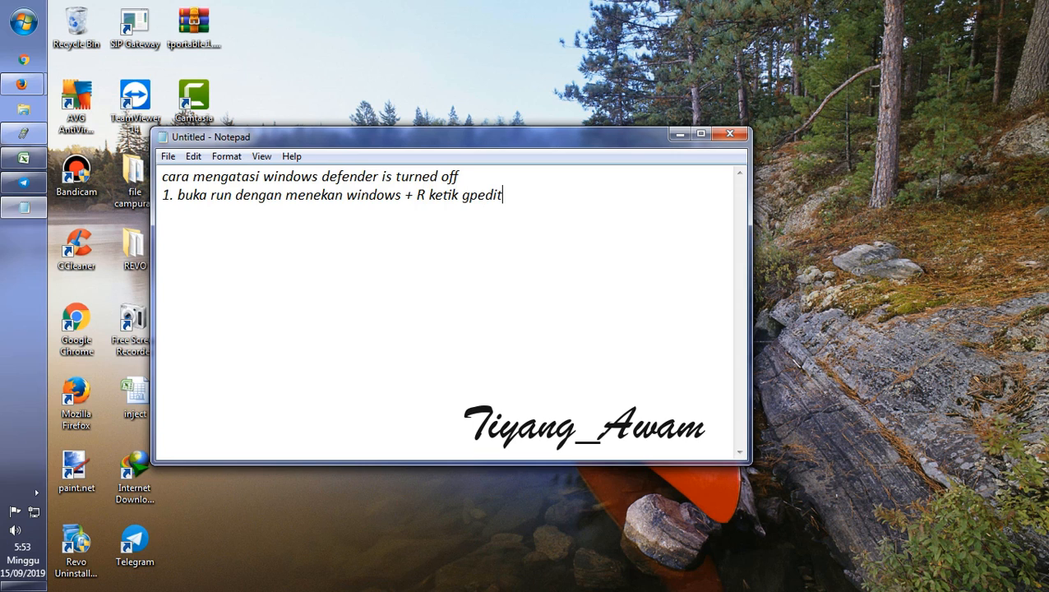
text(.msc lalu ente)
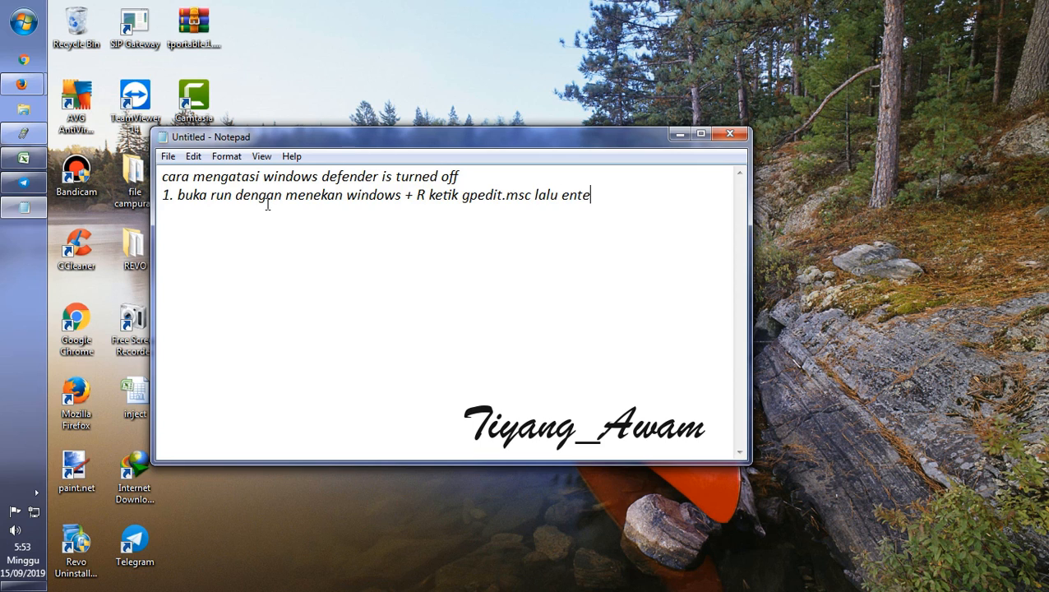
text(r/ok)
Run gpedit.msc to open the Local Group Policy Editor and move its window aside from the note
key(super+r)
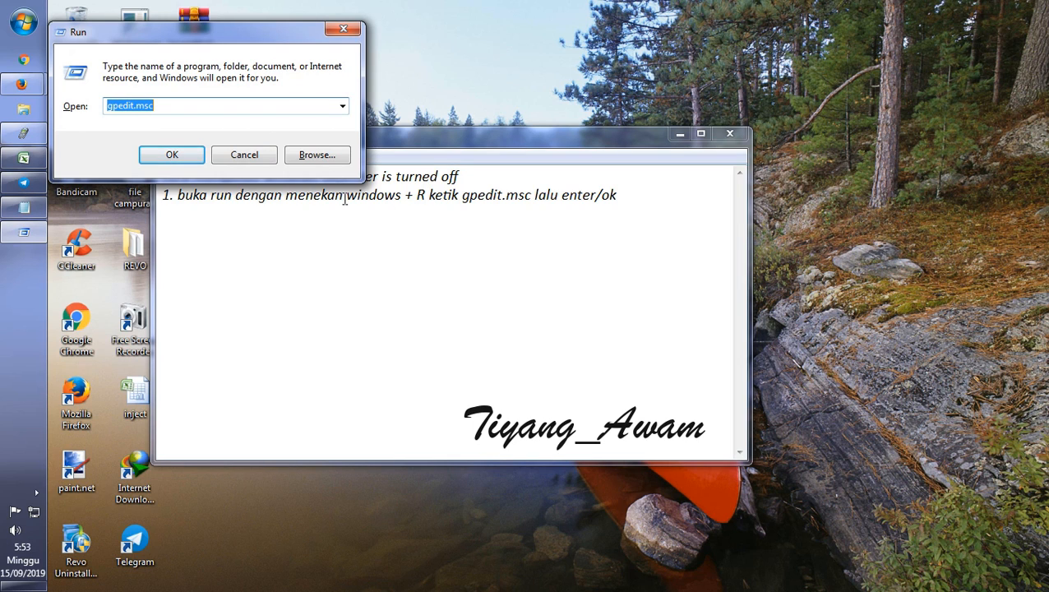
click(176, 113)
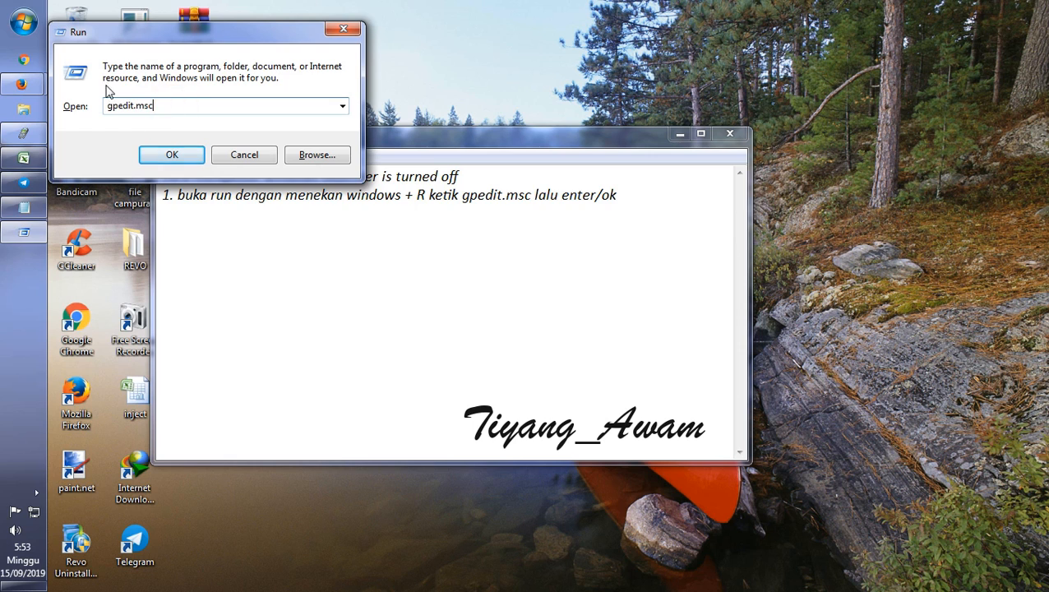
click(174, 154)
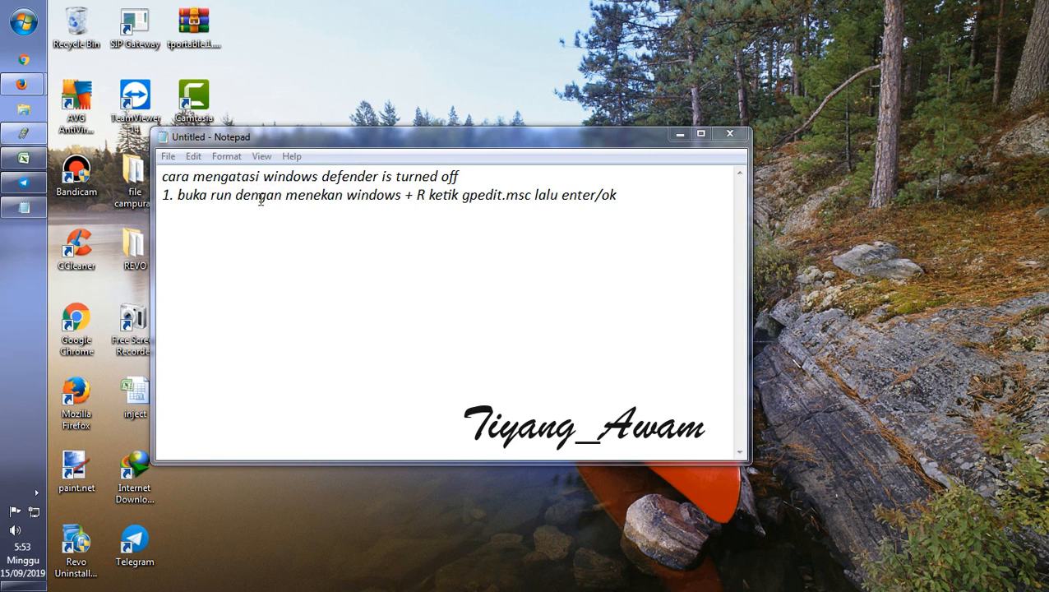
drag(339, 132, 574, 106)
Add the line "2. masuk ke komputer config > administrative tempate >windows components" to the Notepad note
click(323, 219)
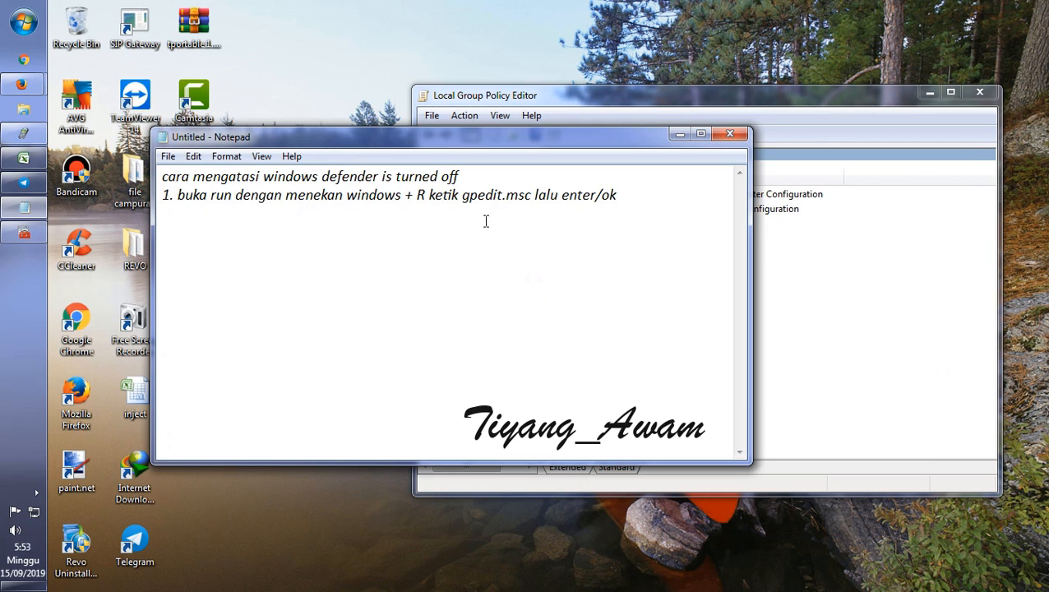
text(2. masuk ke )
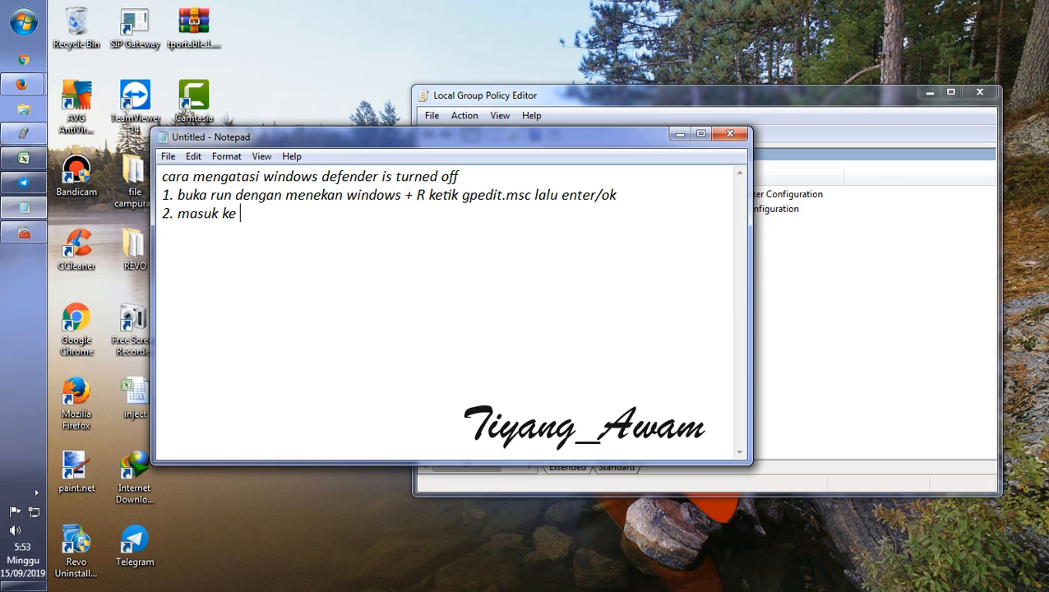
text(komputer congi)
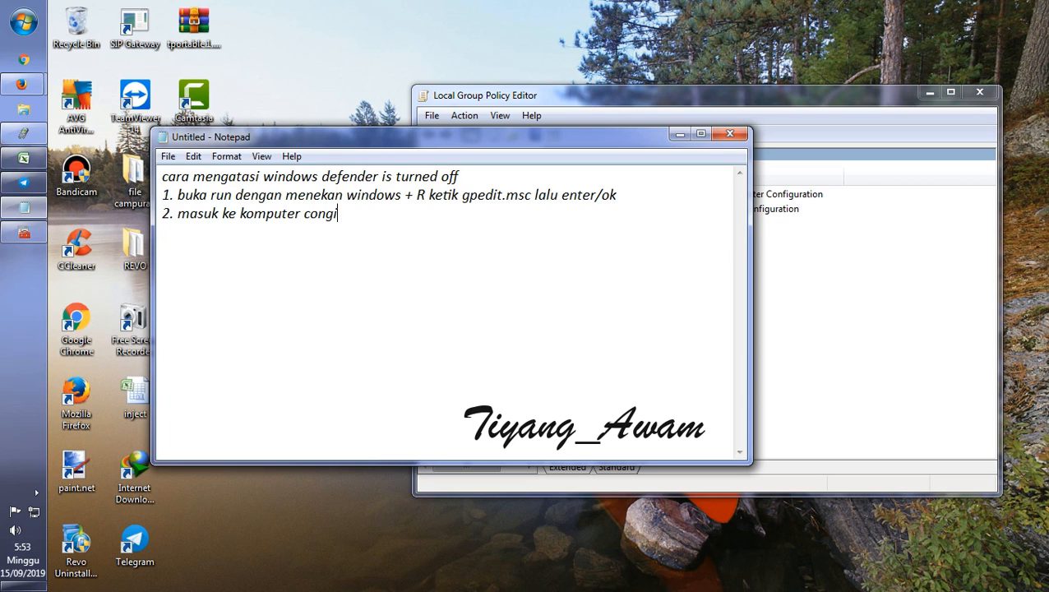
key(BackSpace)
key(BackSpace)
text(fig > administra)
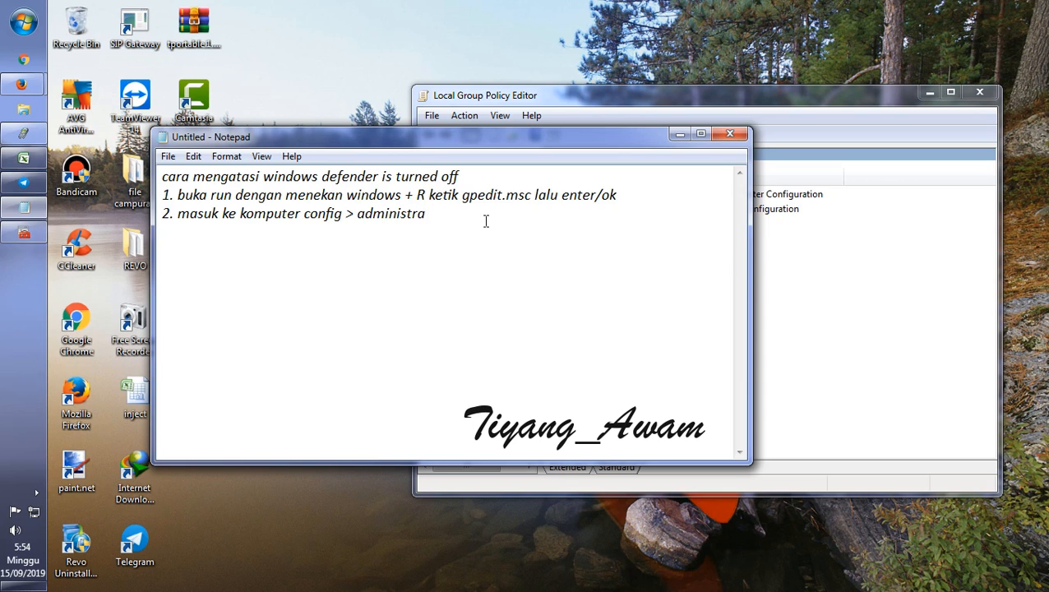
text(tive template >windows )
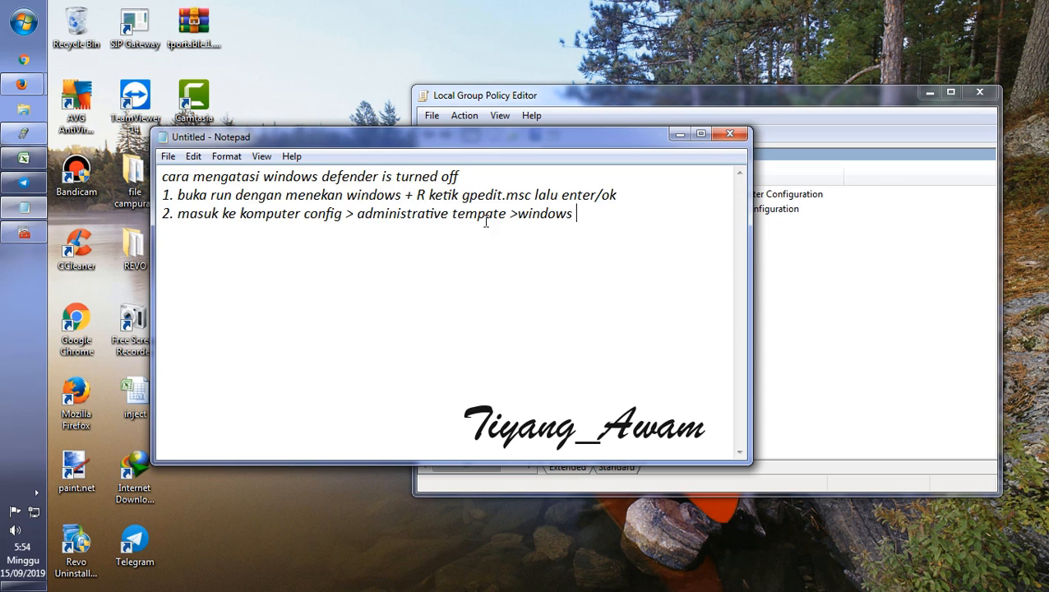
text(components)
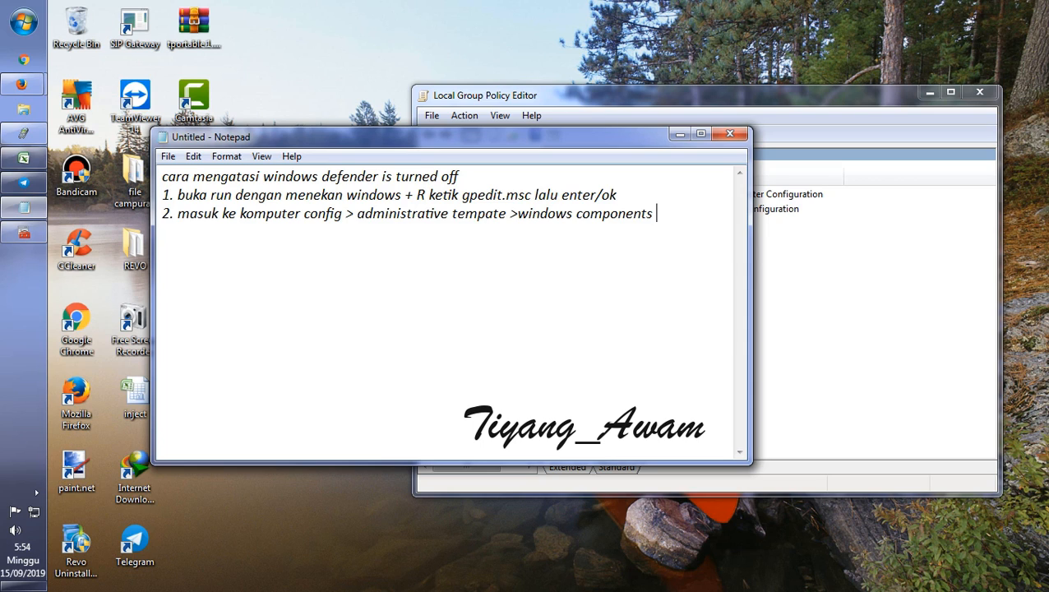
Extend the second instruction with "cari windows defender lalu double click"
text(cari windows def)
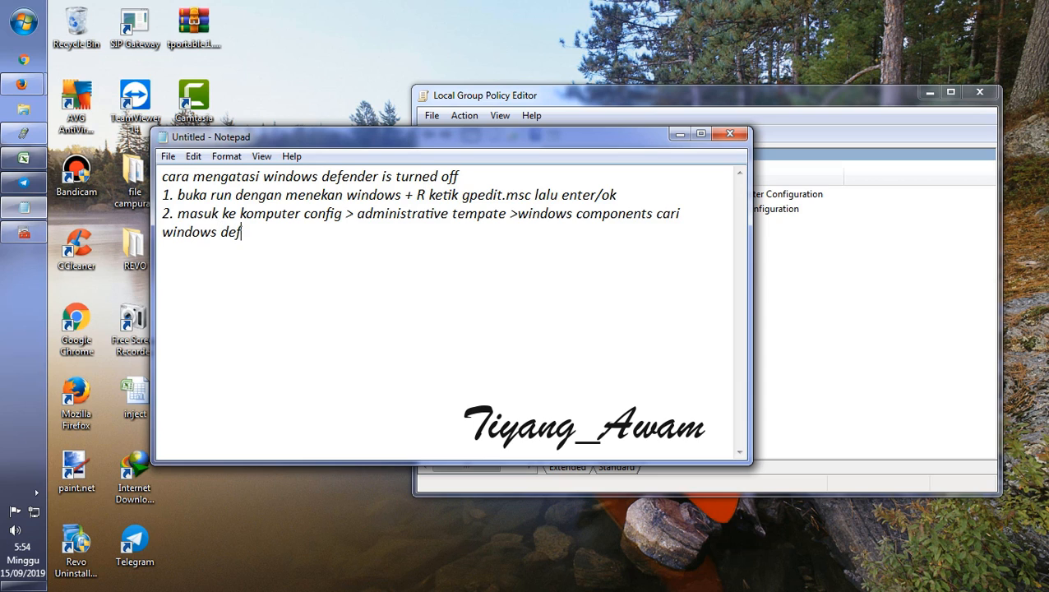
text(ender lalu doubl)
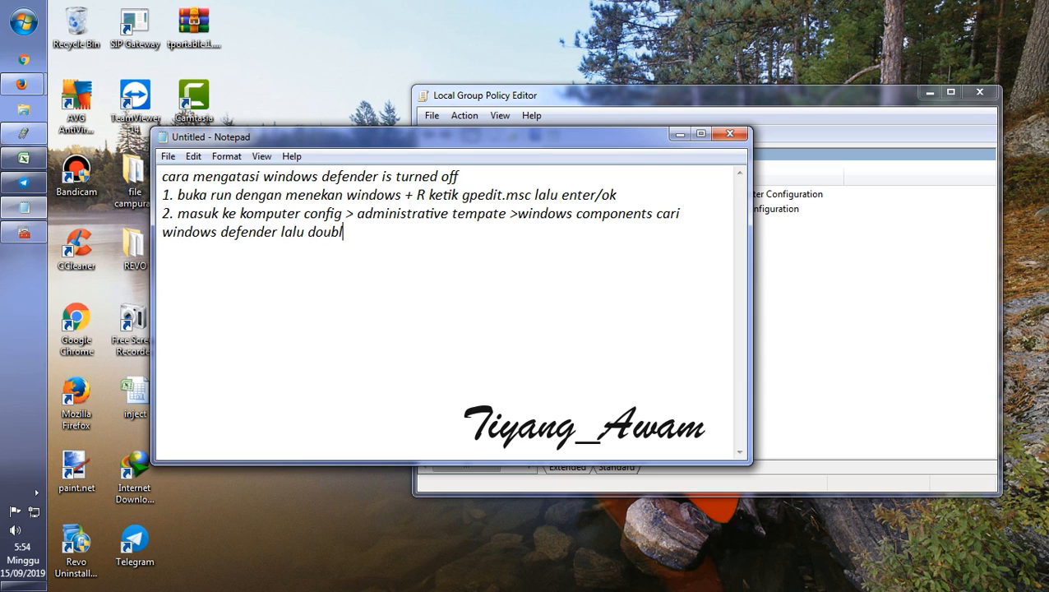
text(e cliclk)
key(BackSpace)
key(BackSpace)
text(k)
Switch to the Local Group Policy Editor and open Windows Components under Computer Configuration's Administrative Templates
click(836, 243)
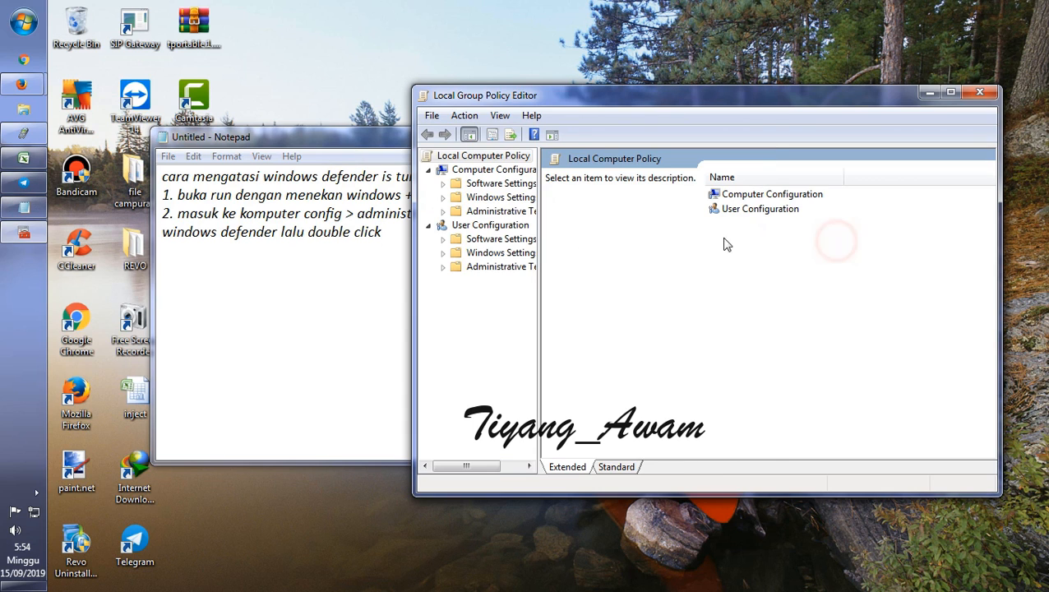
click(466, 170)
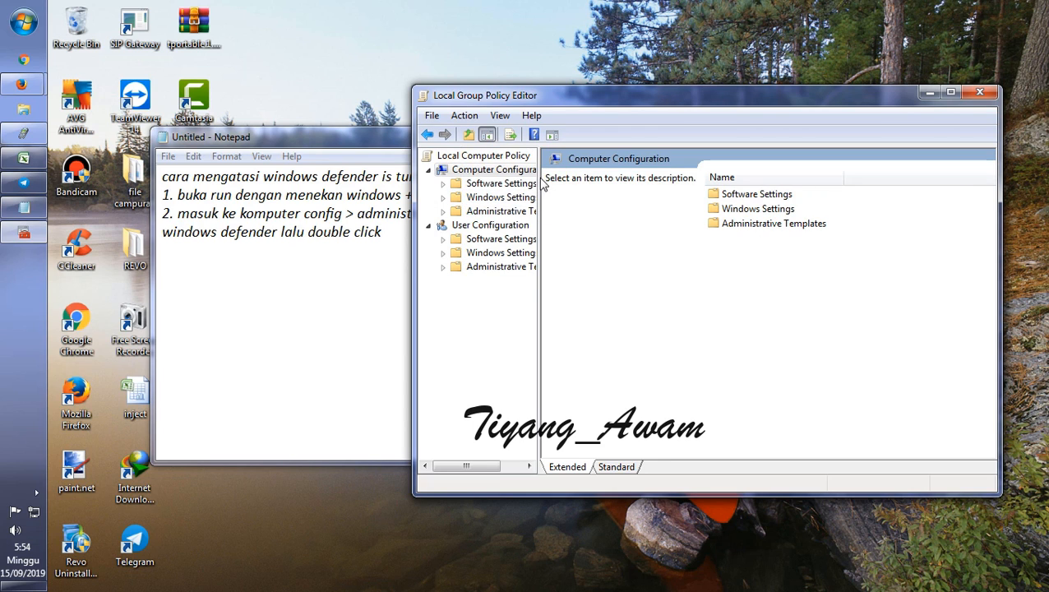
click(503, 170)
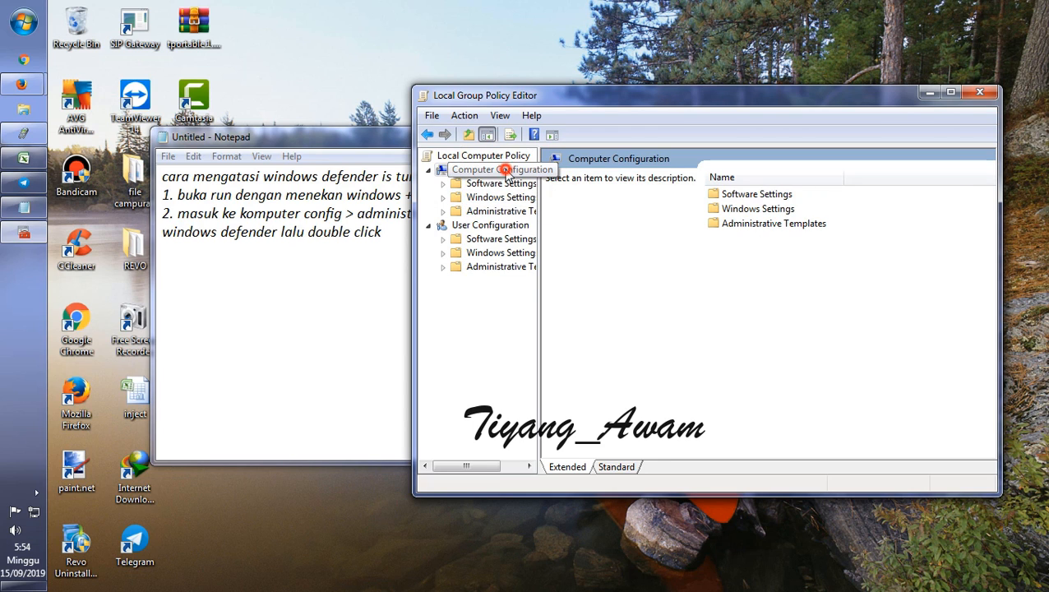
double_click(733, 227)
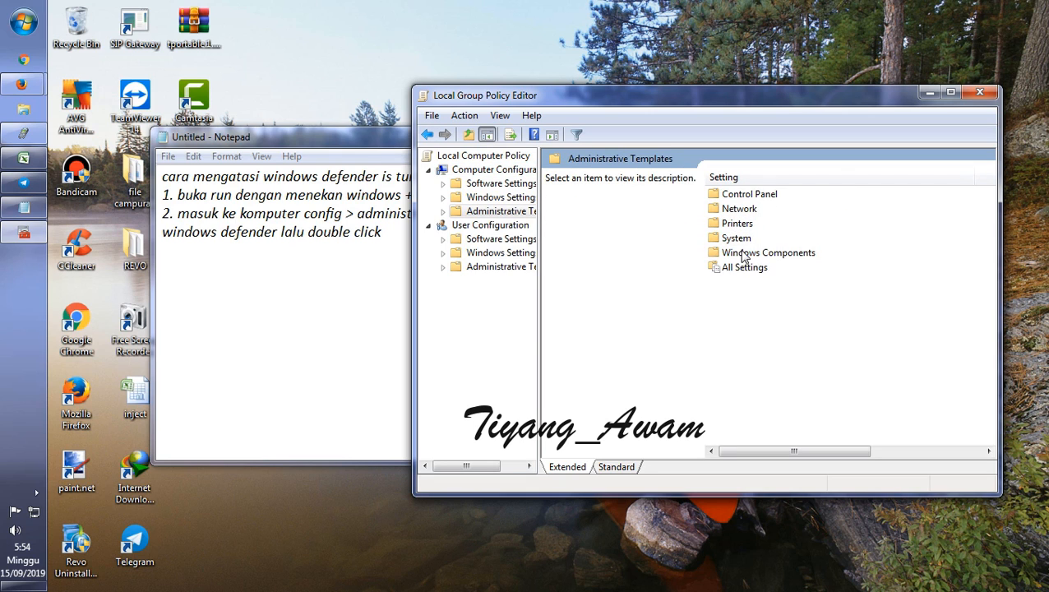
double_click(739, 253)
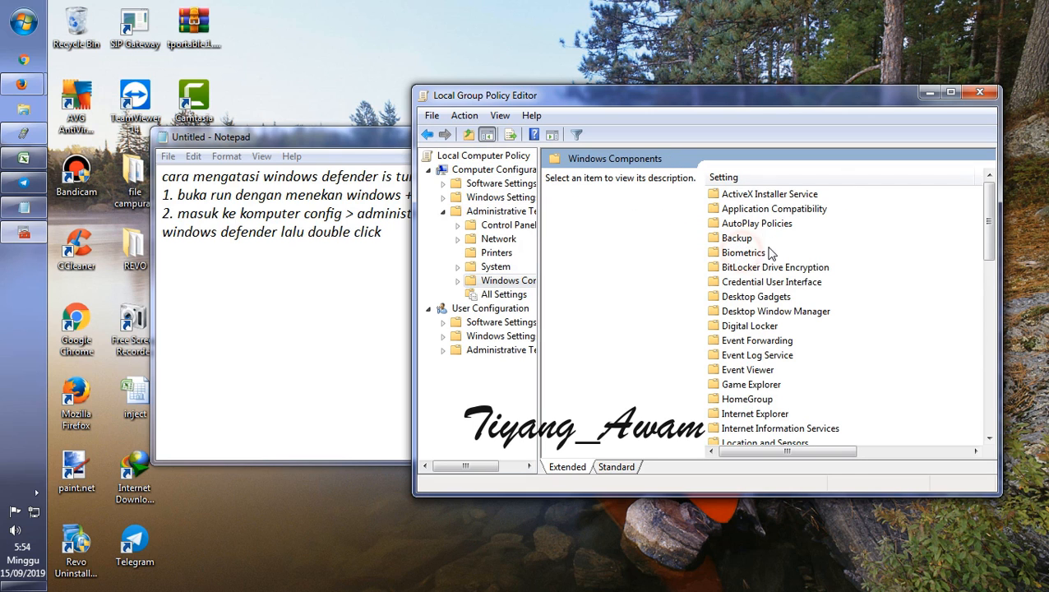
double_click(762, 297)
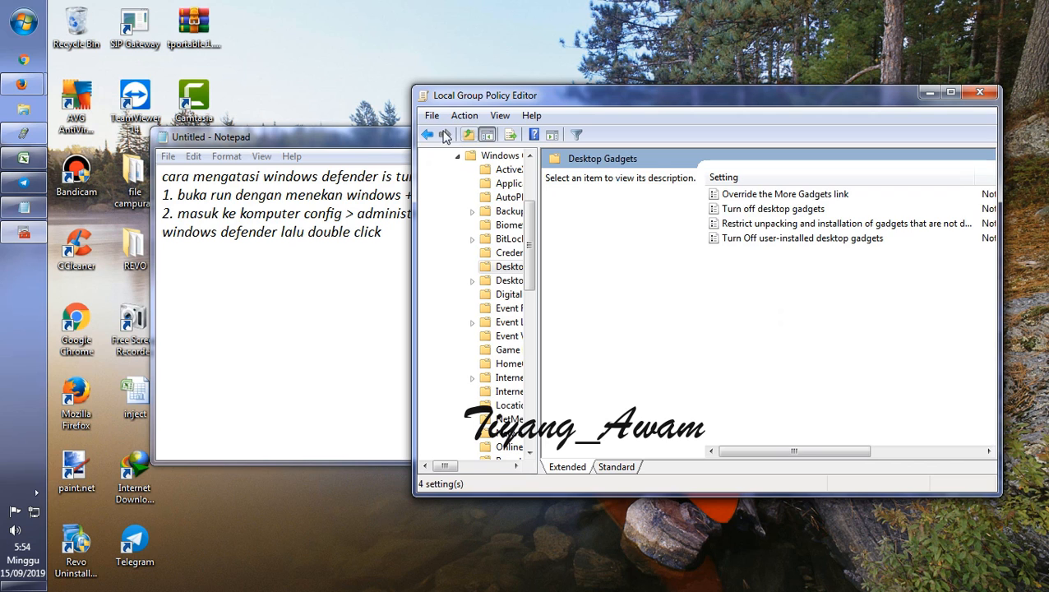
click(426, 134)
Find the Windows Defender folder within Windows Components and open its policy settings
click(808, 286)
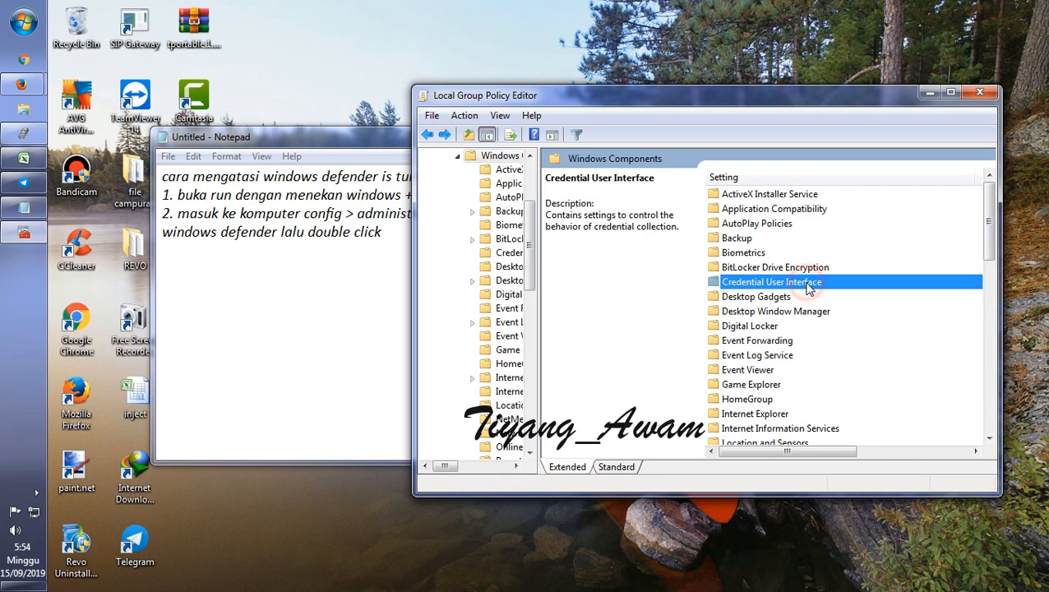
key(w)
key(w)
key(w)
key(w)
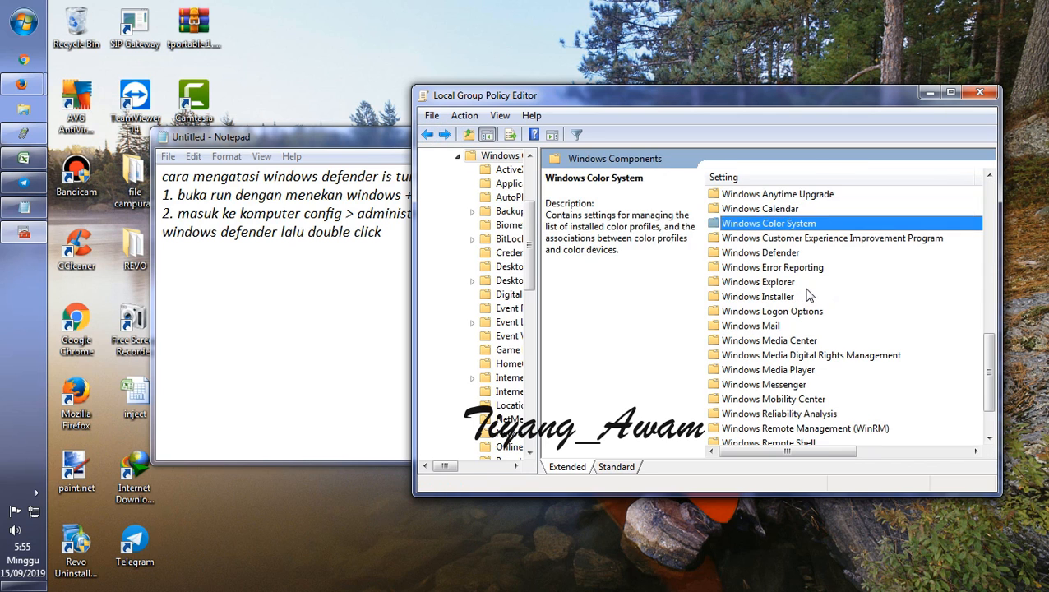
key(w)
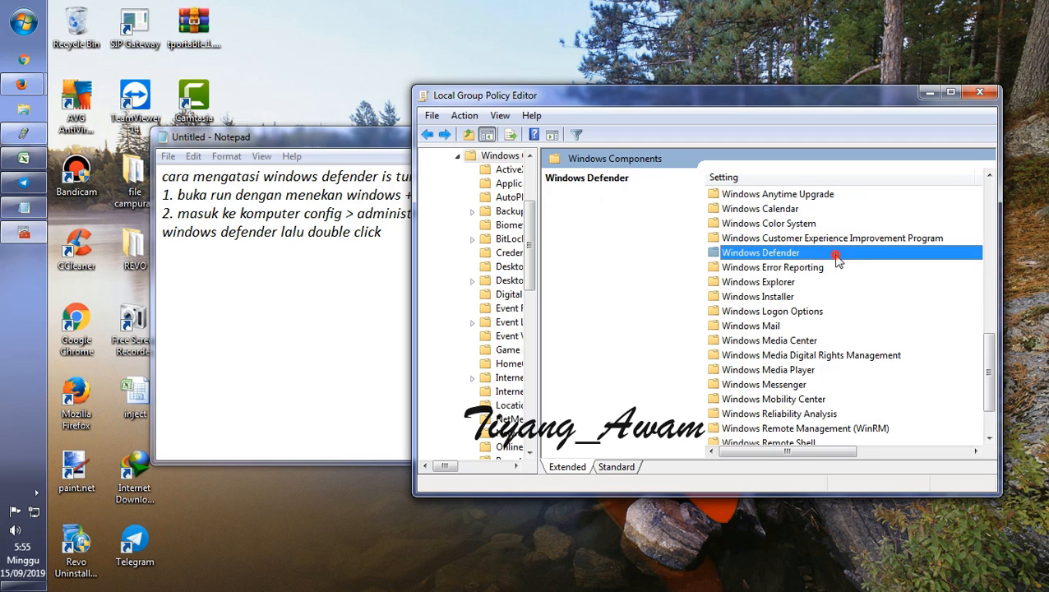
double_click(812, 255)
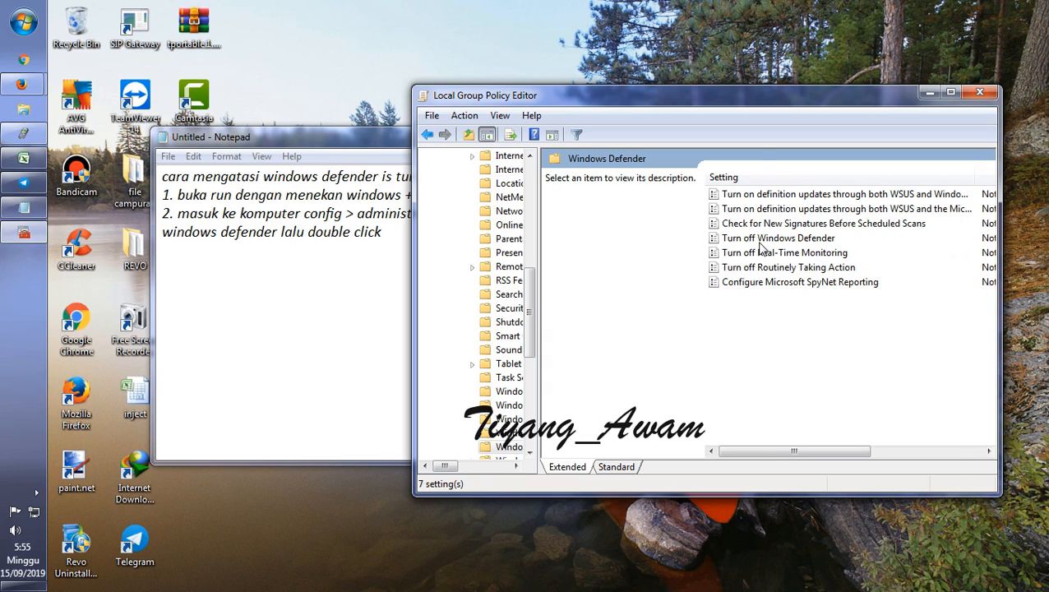
Return to the Notepad note and add the line '3. double click pada "turn off windows defender , ubah menjadi disabled'
click(295, 268)
click(410, 236)
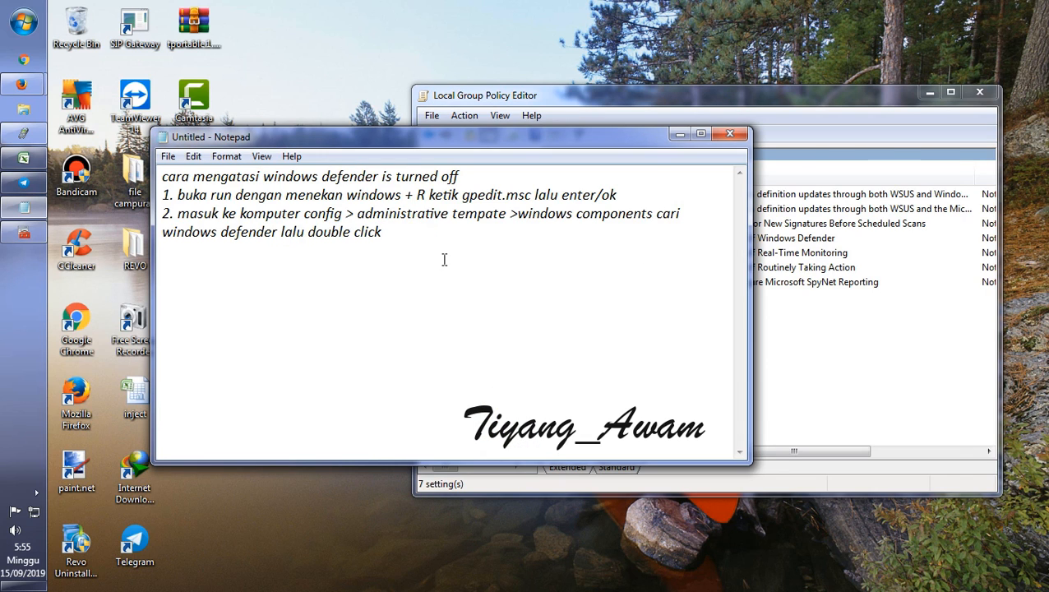
key(Return)
text(3. double c)
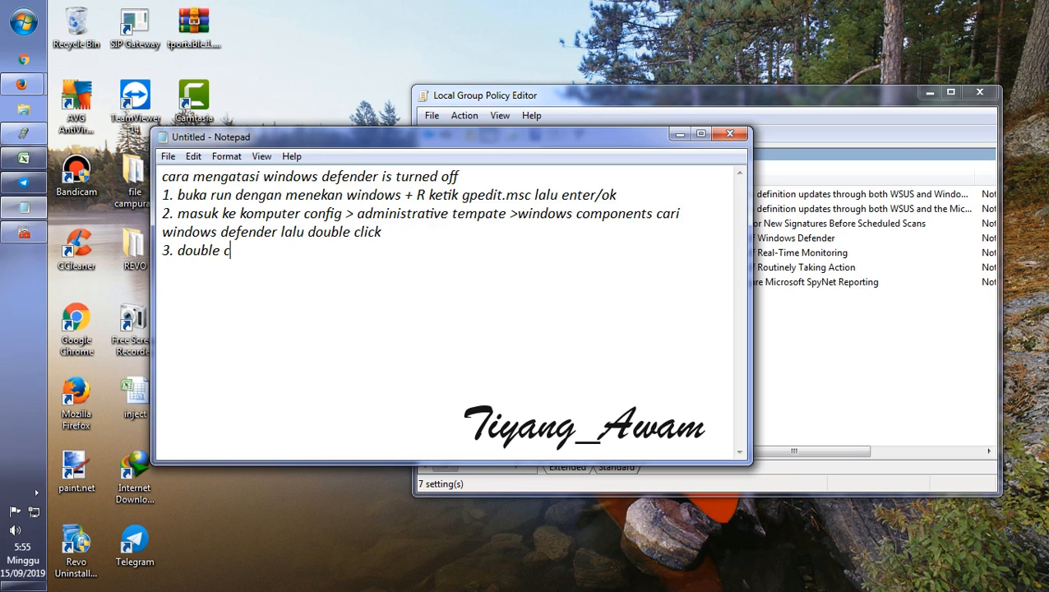
text(lick pad)
text( tu)
key(BackSpace)
key(BackSpace)
text("tur)
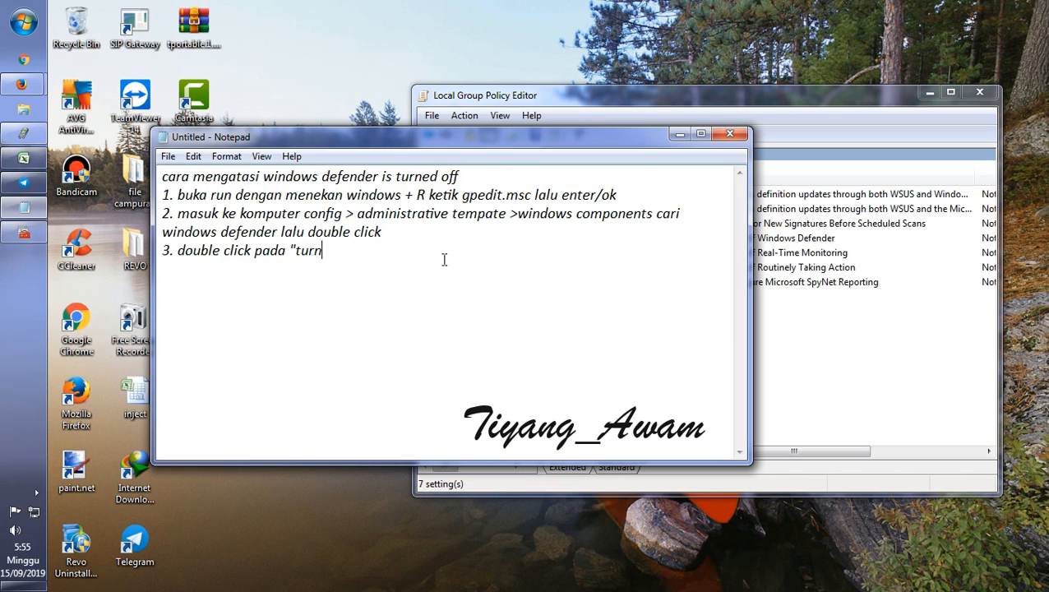
text(n off windi)
key(BackSpace)
text(dows defende)
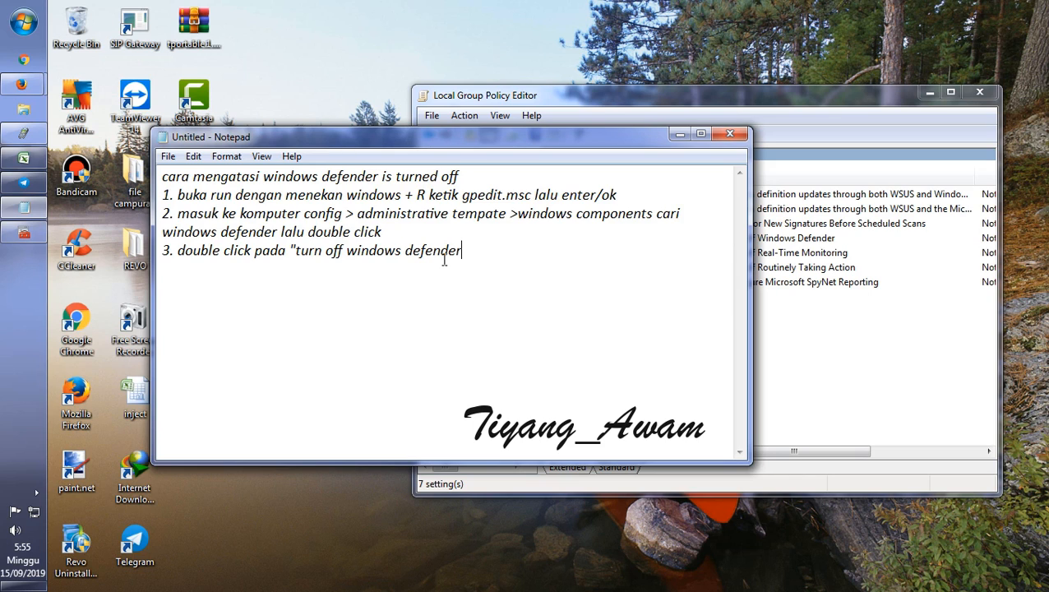
text(r , ubah menjad)
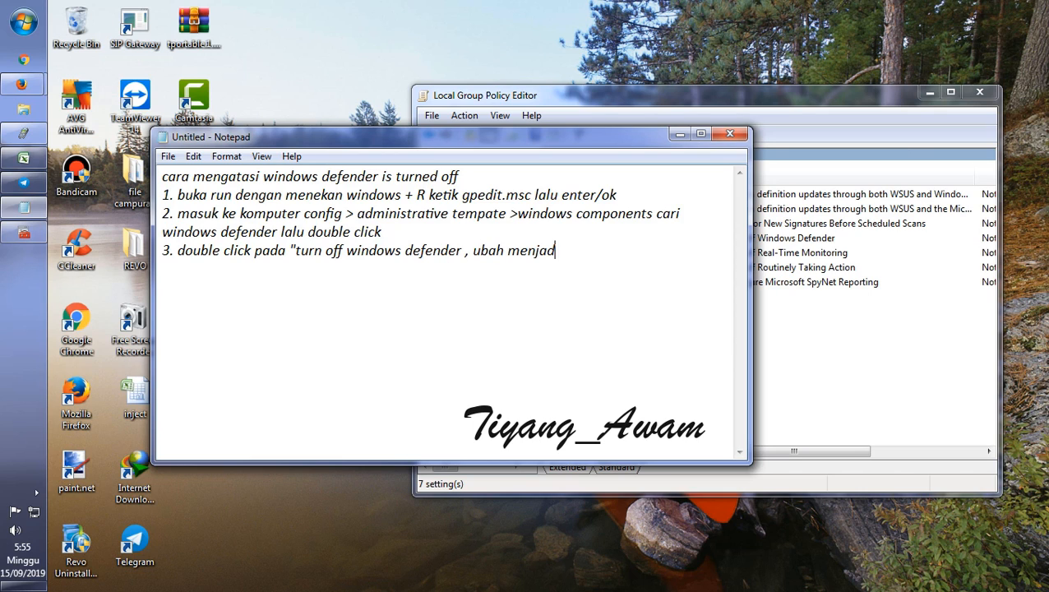
text(i disabled)
Set the Turn off Windows Defender policy to Disabled in the Local Group Policy Editor, then close the editor
click(870, 347)
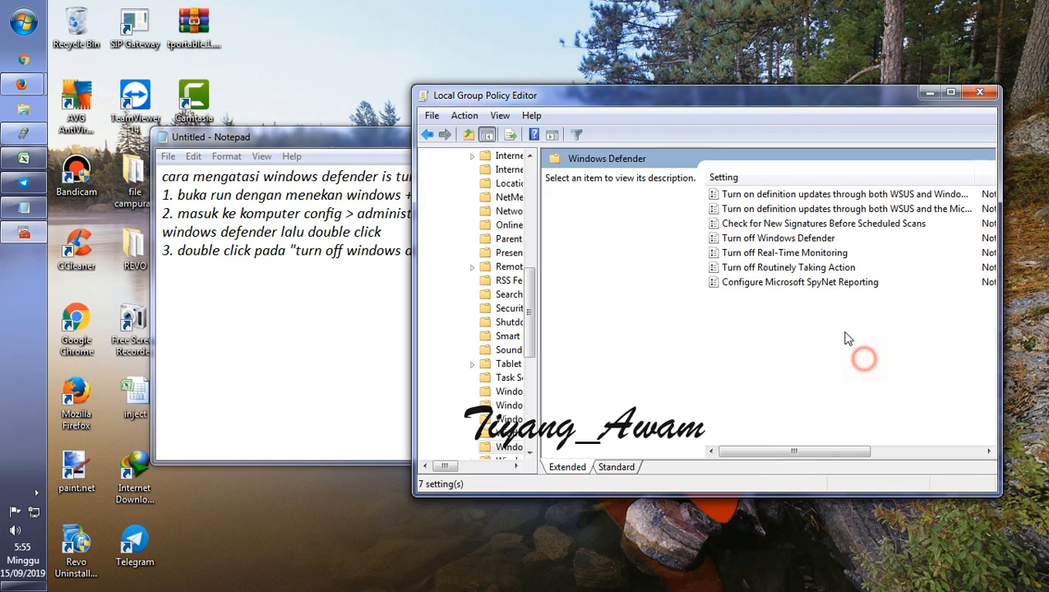
click(767, 239)
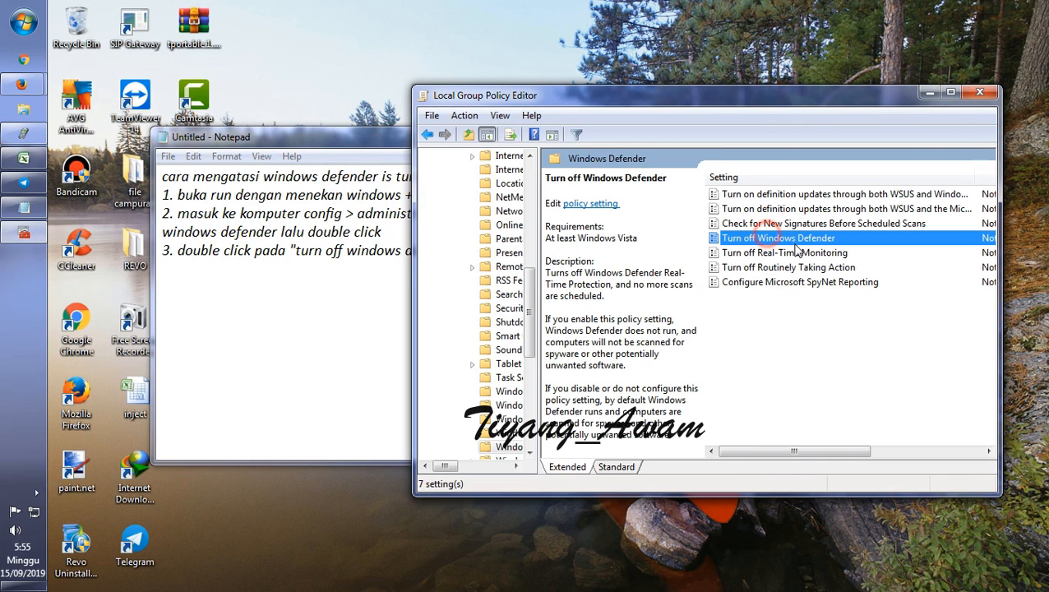
double_click(803, 240)
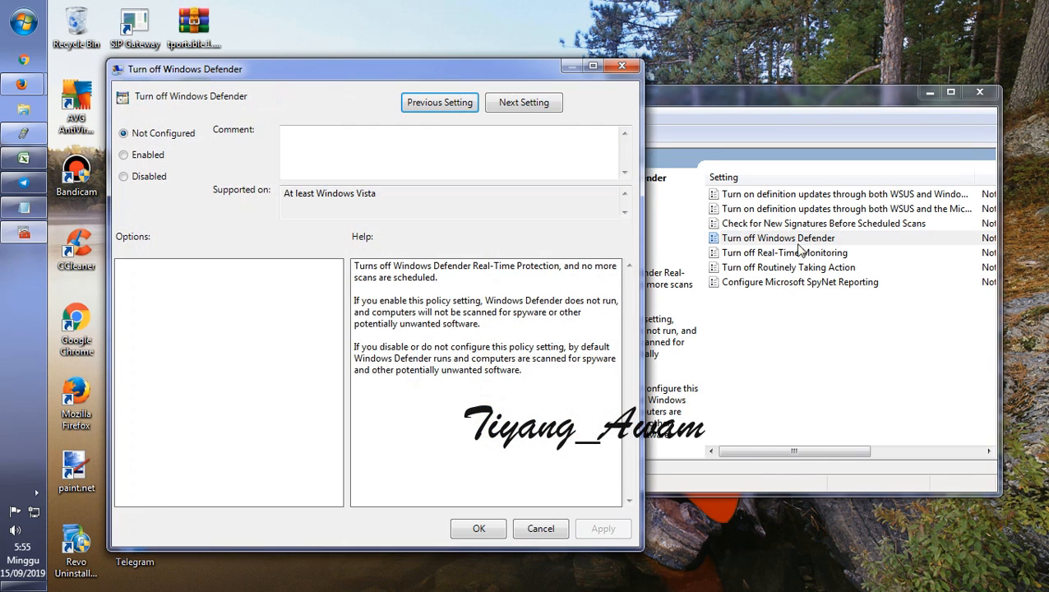
click(140, 182)
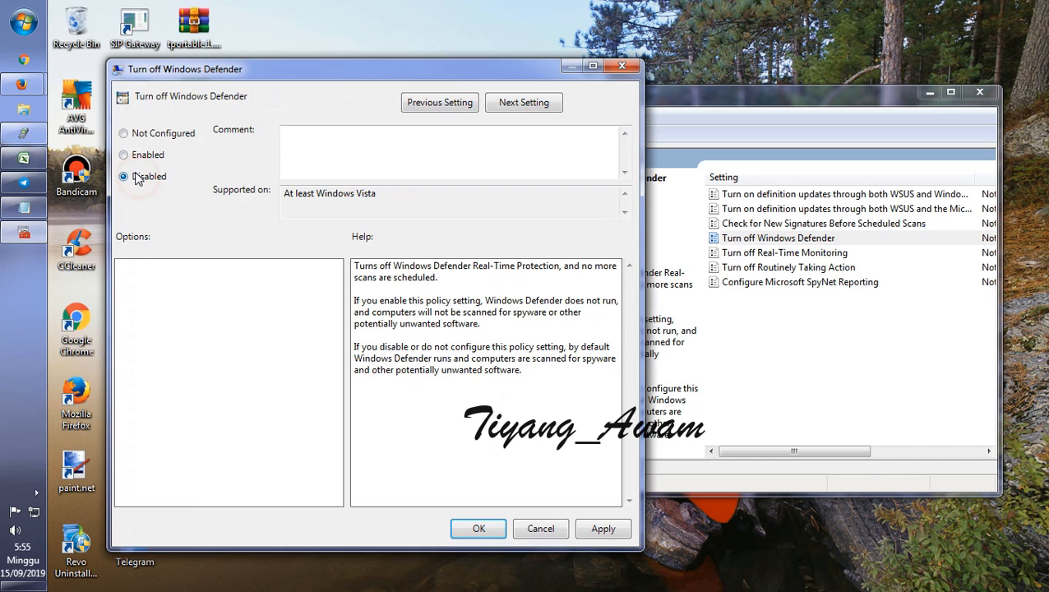
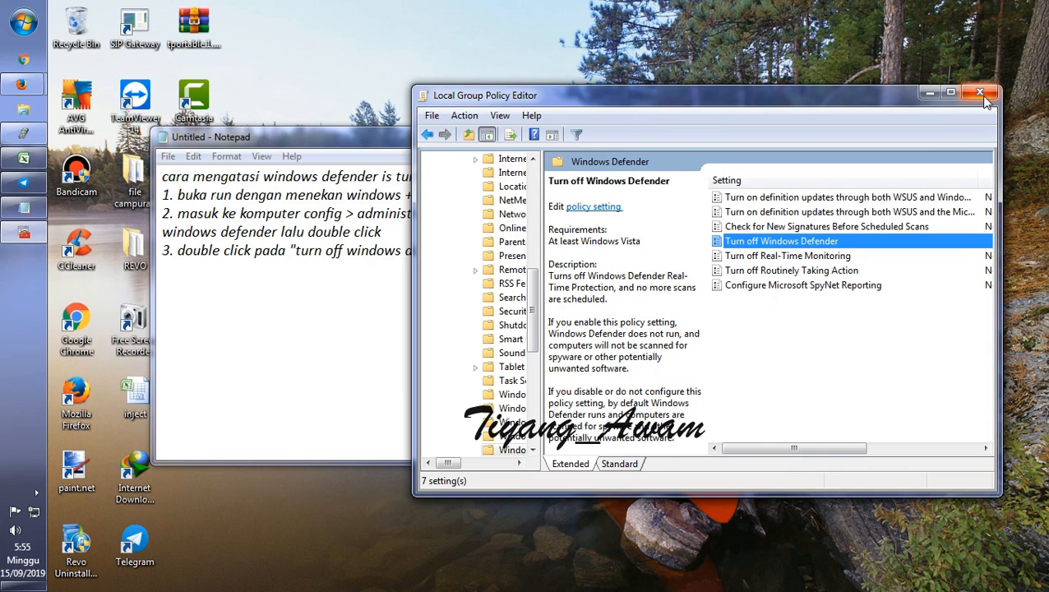
click(980, 93)
Add the line "4. sekarang kita buka windows defender" to the Notepad note
key(Return)
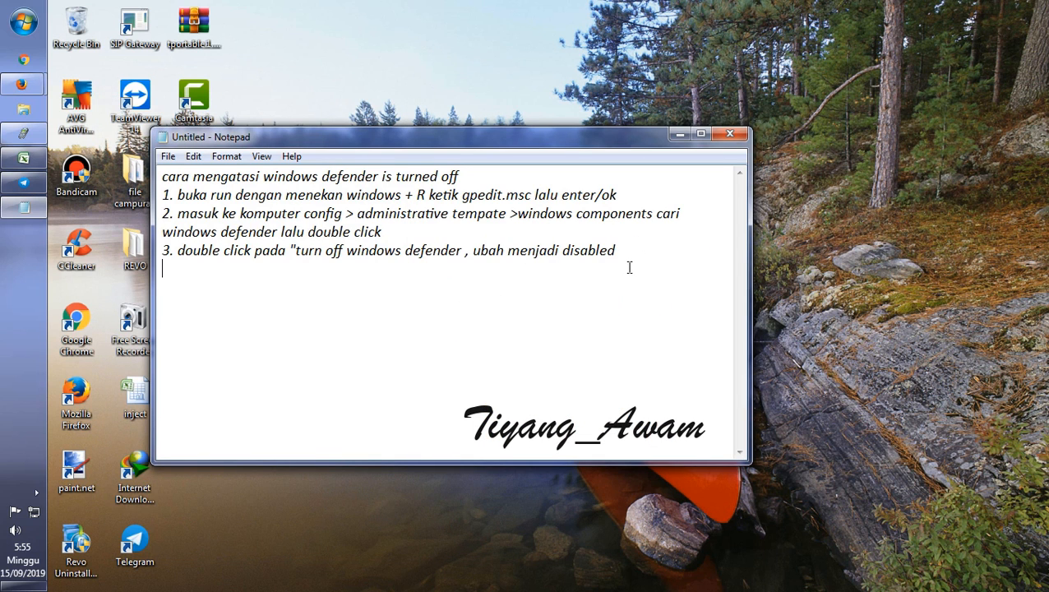
text(4. sekarang kita bu)
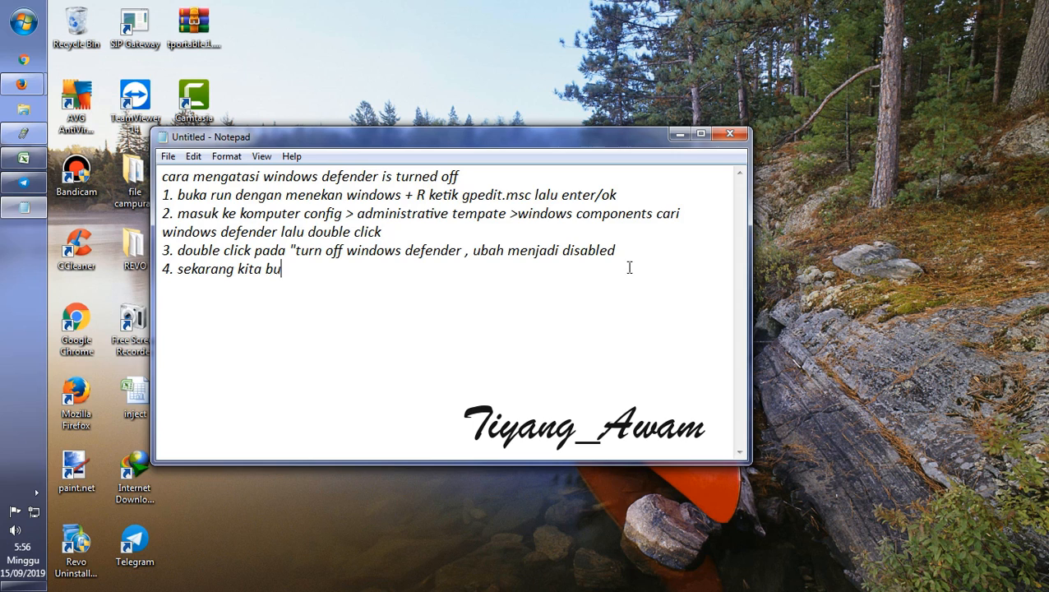
text(ka windows defender)
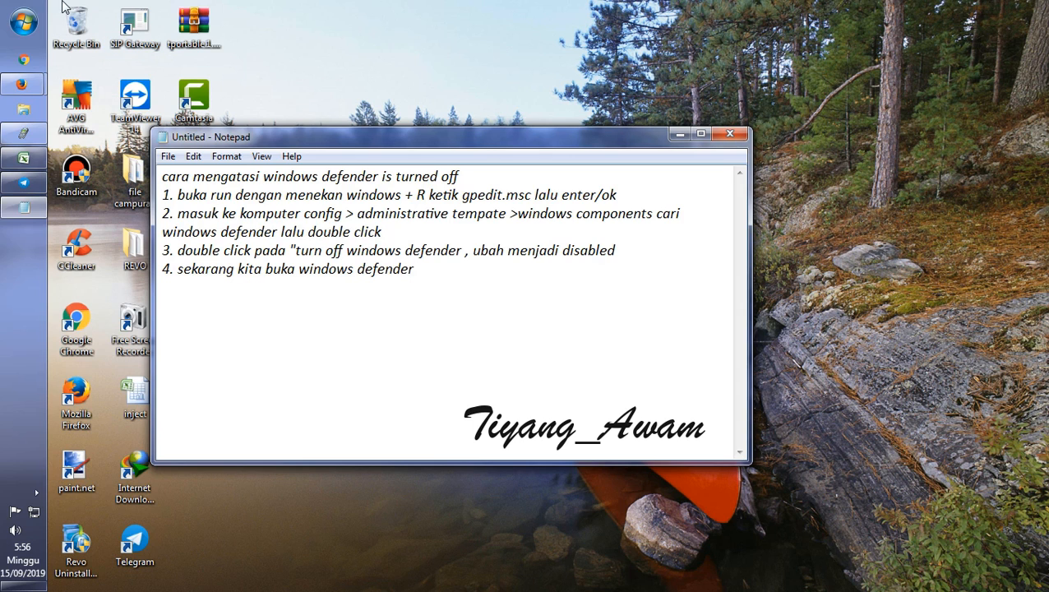
Search the computer's programs for "defen", open Windows Defender and try to start its stopped service
click(23, 22)
click(71, 566)
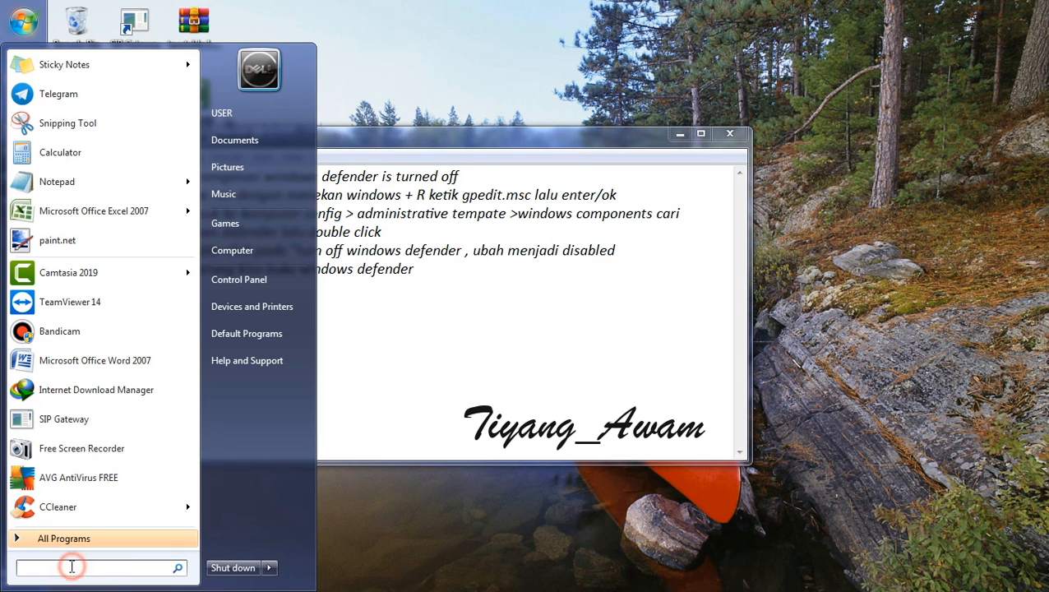
text(windoe)
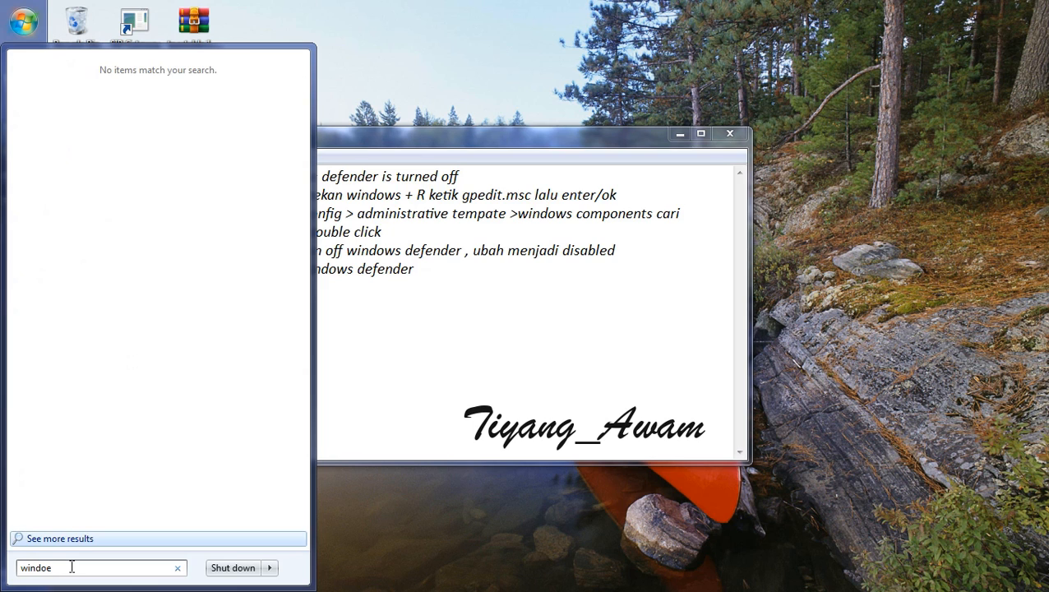
key(BackSpace)
key(BackSpace)
key(BackSpace)
key(BackSpace)
key(BackSpace)
key(BackSpace)
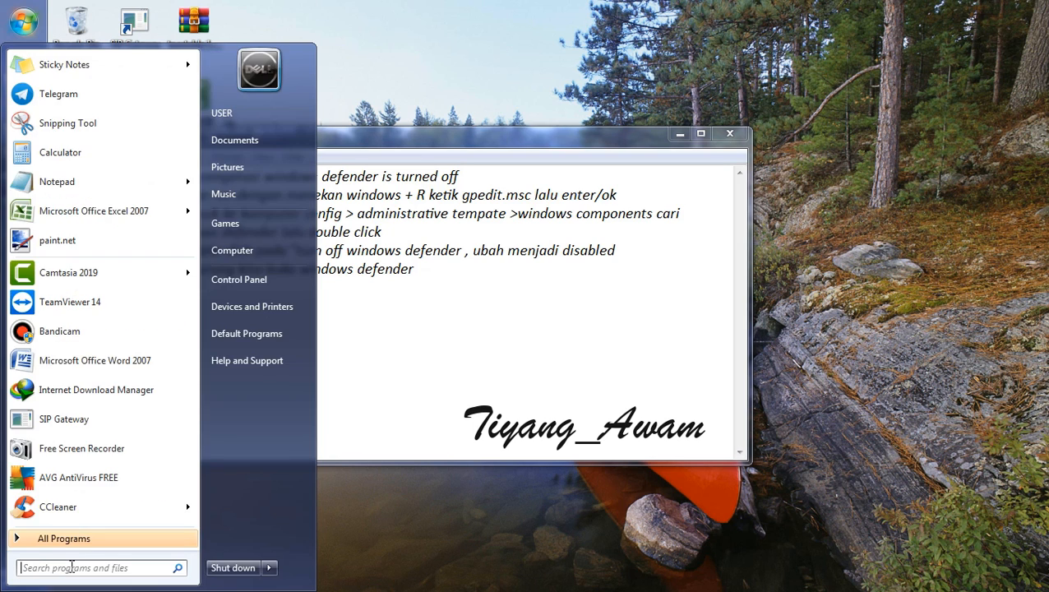
text(defen)
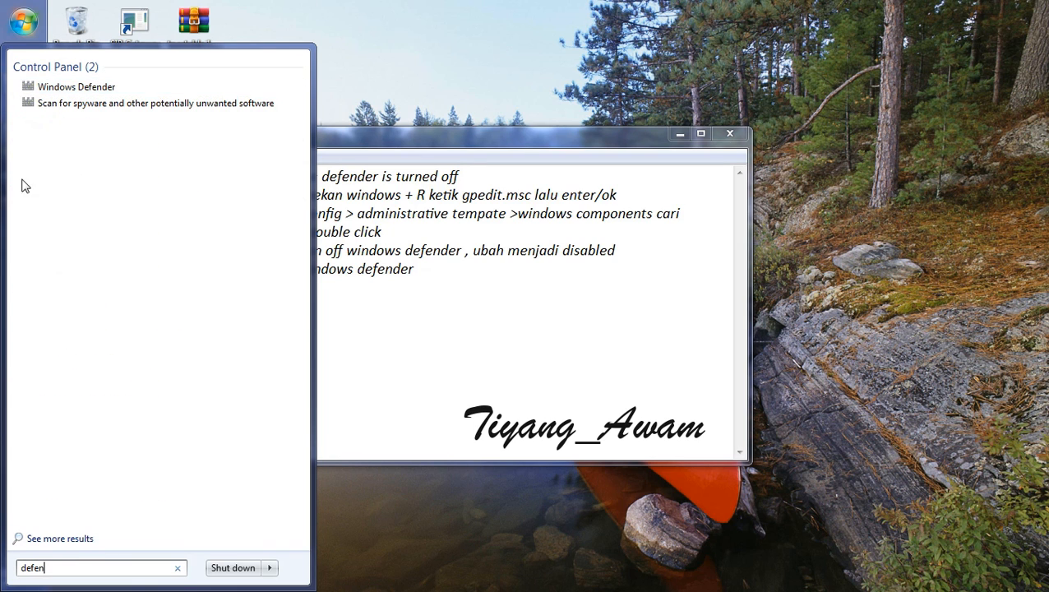
click(57, 87)
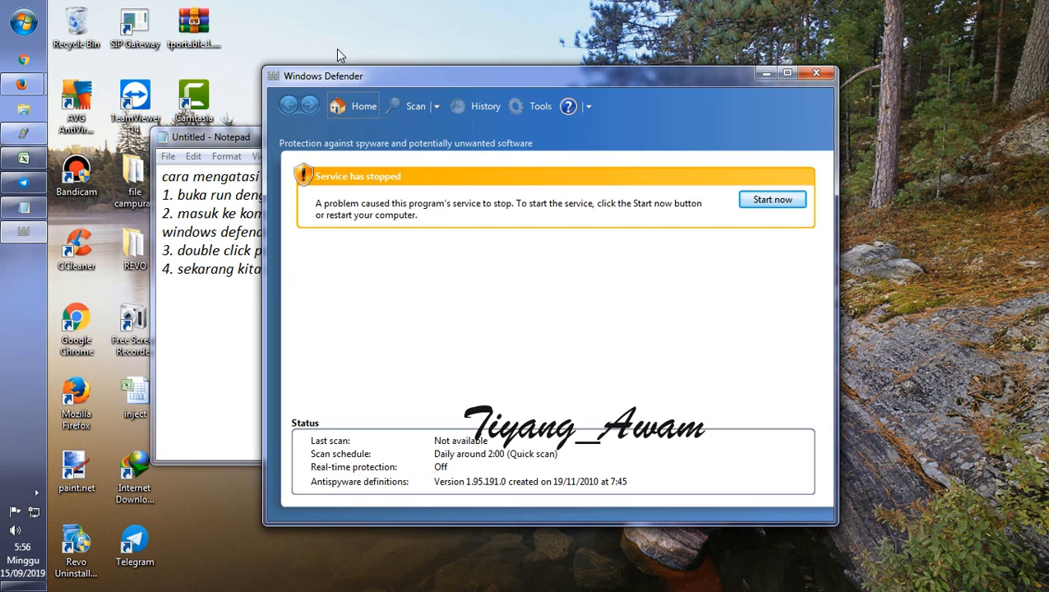
click(773, 200)
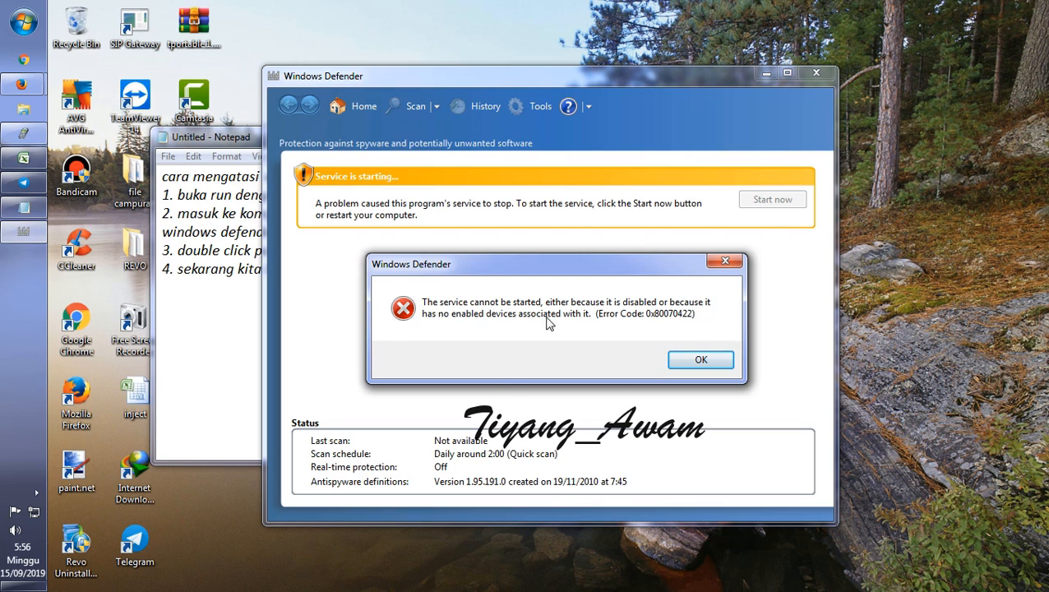
Switch to the Notepad note and add the line "5. jika mengalami kendala seperti ini lanjut ke langkah 6"
click(213, 304)
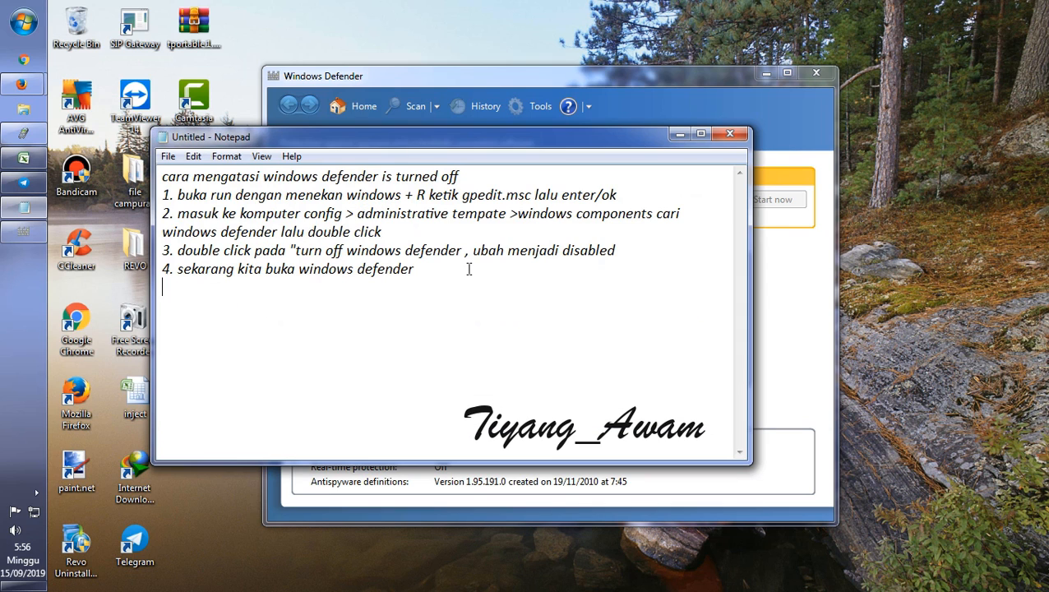
text(5. jika meme)
key(BackSpace)
text(ngalami kendala)
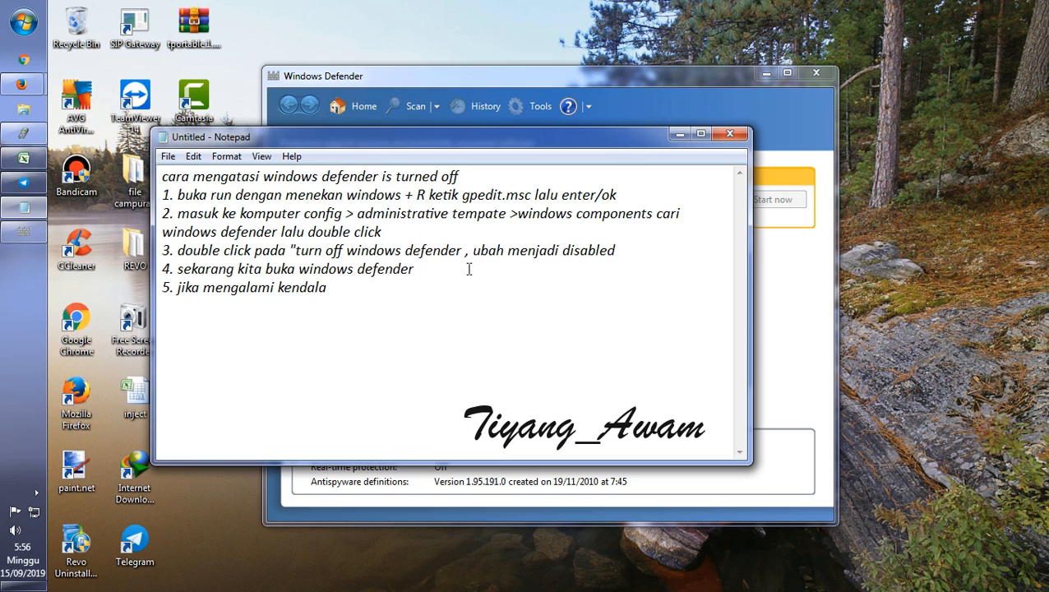
text( seperti ini la)
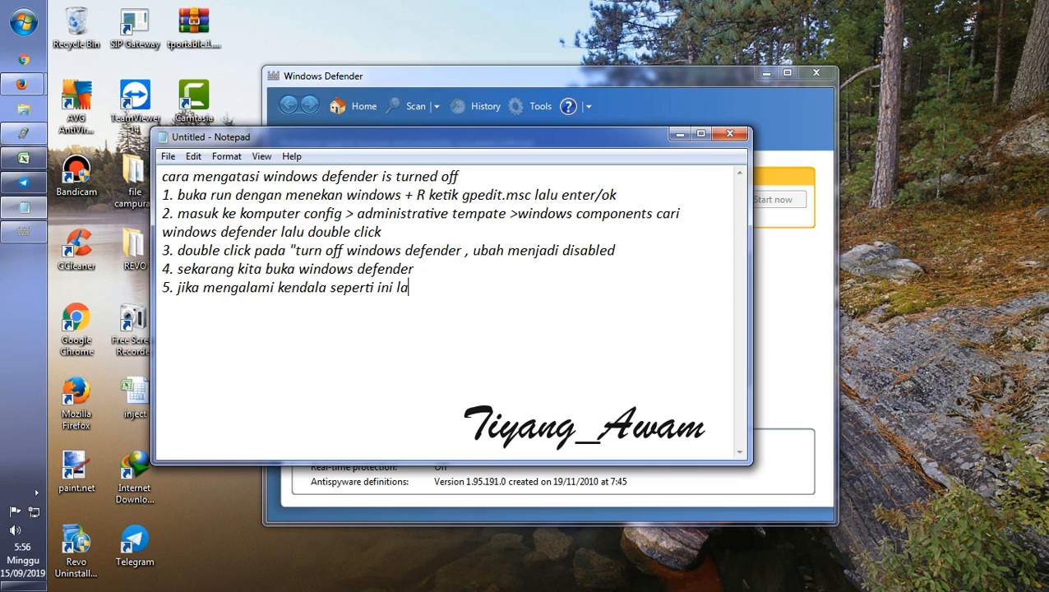
text(njut ke langkah 6)
key(Return)
Add the line "6. masuk ke services dengan windows+R ketik services.msc" to the Notepad note
text(6.)
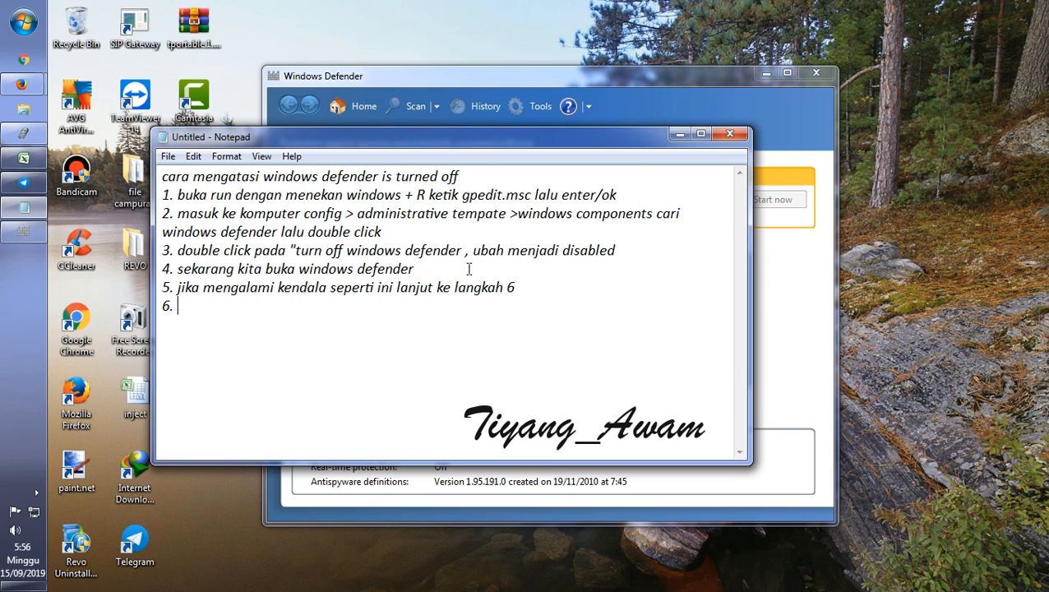
text( buka)
key(BackSpace)
key(BackSpace)
key(BackSpace)
text(masuk ke se)
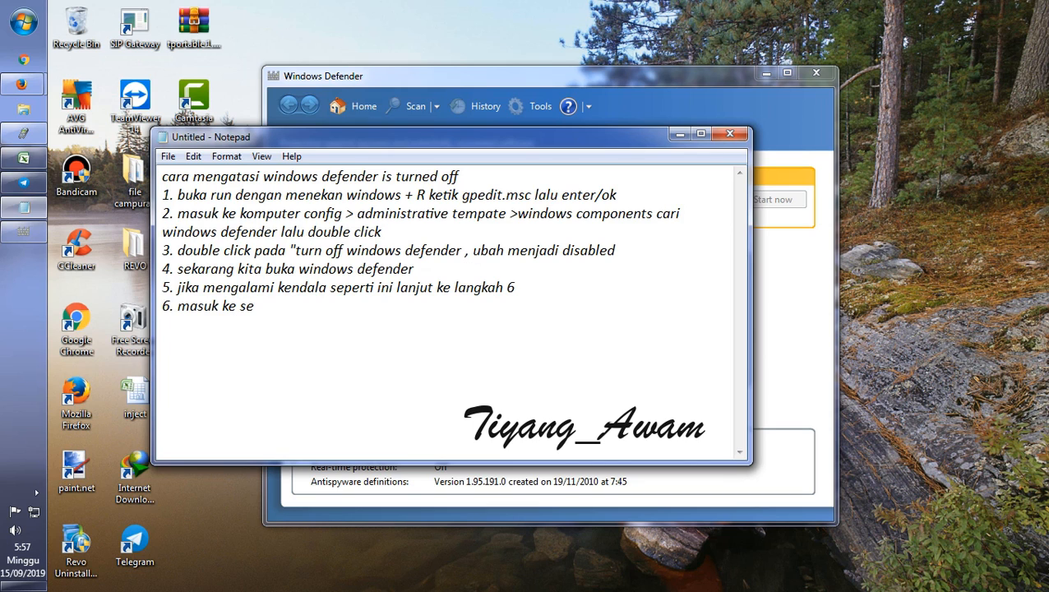
text(rvicer)
text( dengan)
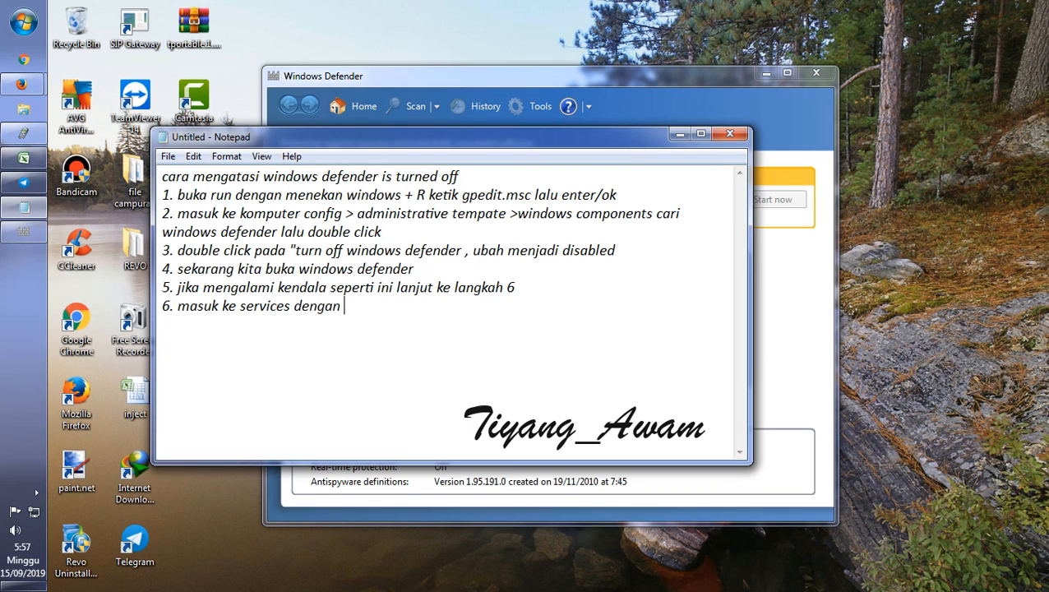
text( windows+R)
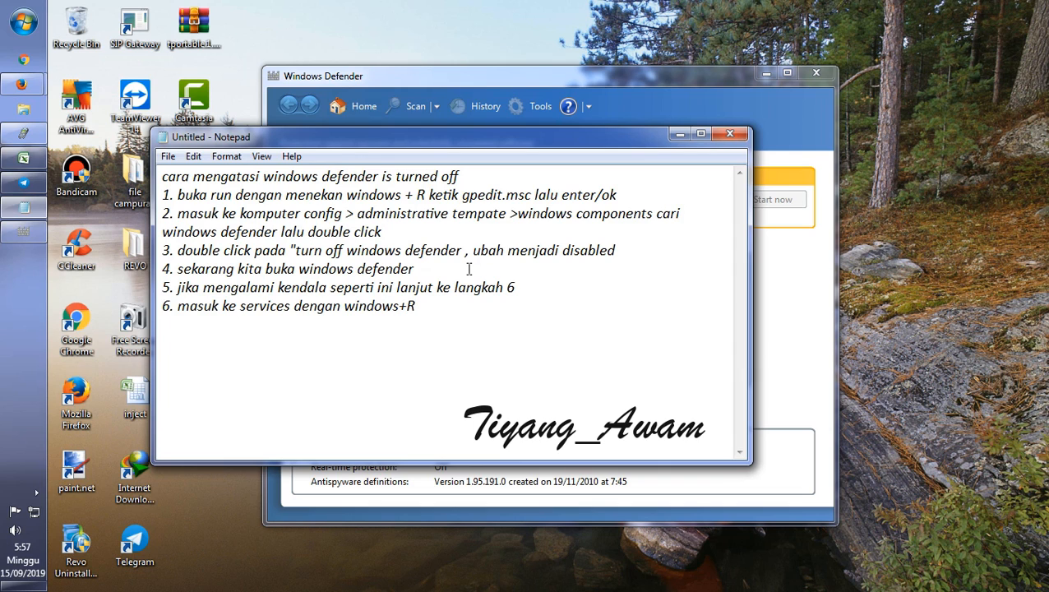
text( ketik services)
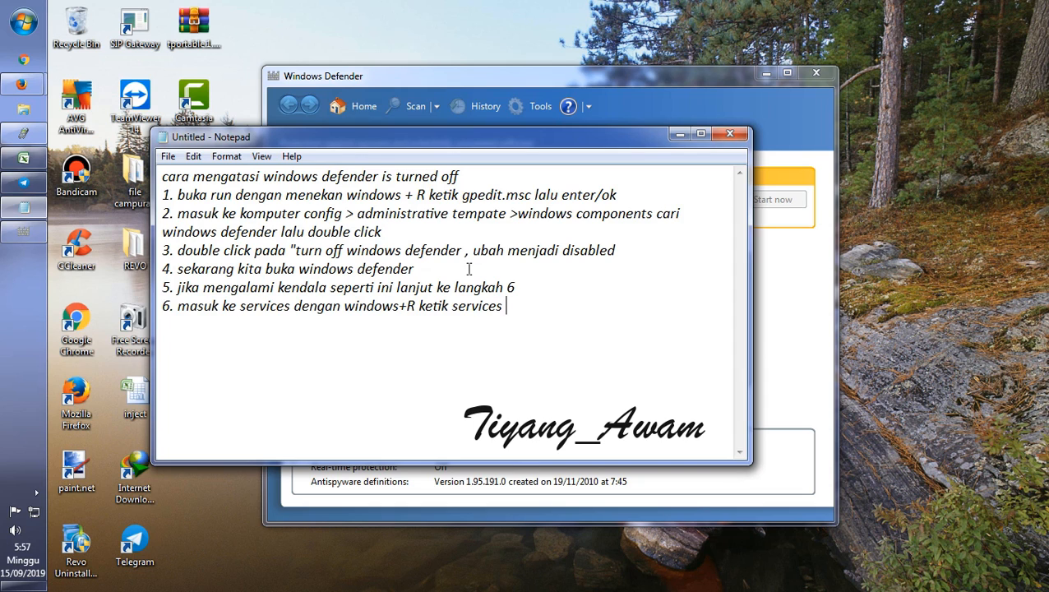
text(.msc)
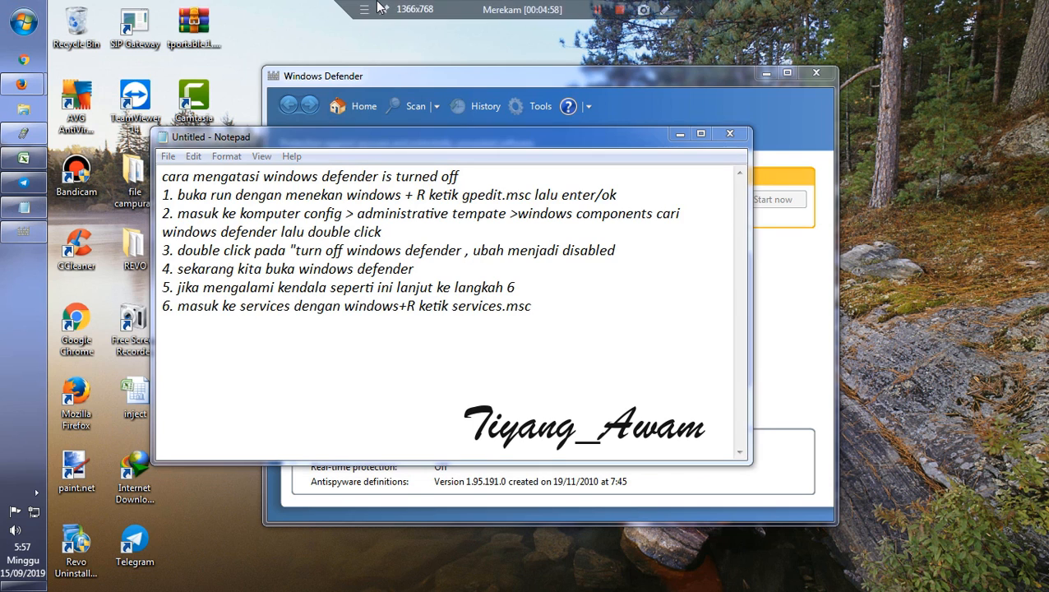
Run services.msc to open the Services console and move its window aside so the note can be seen
key(super+r)
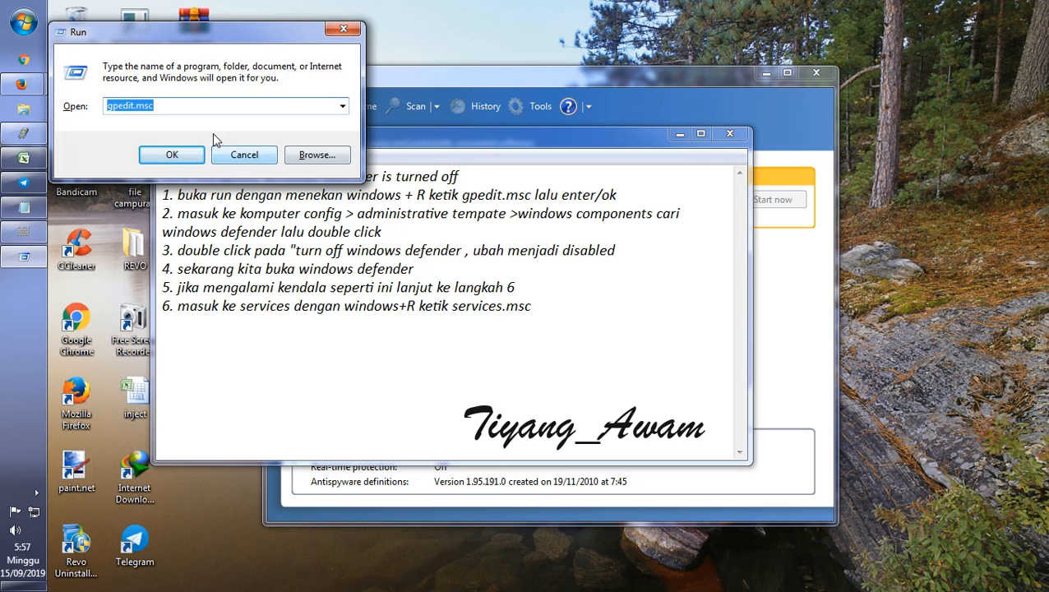
text(servi)
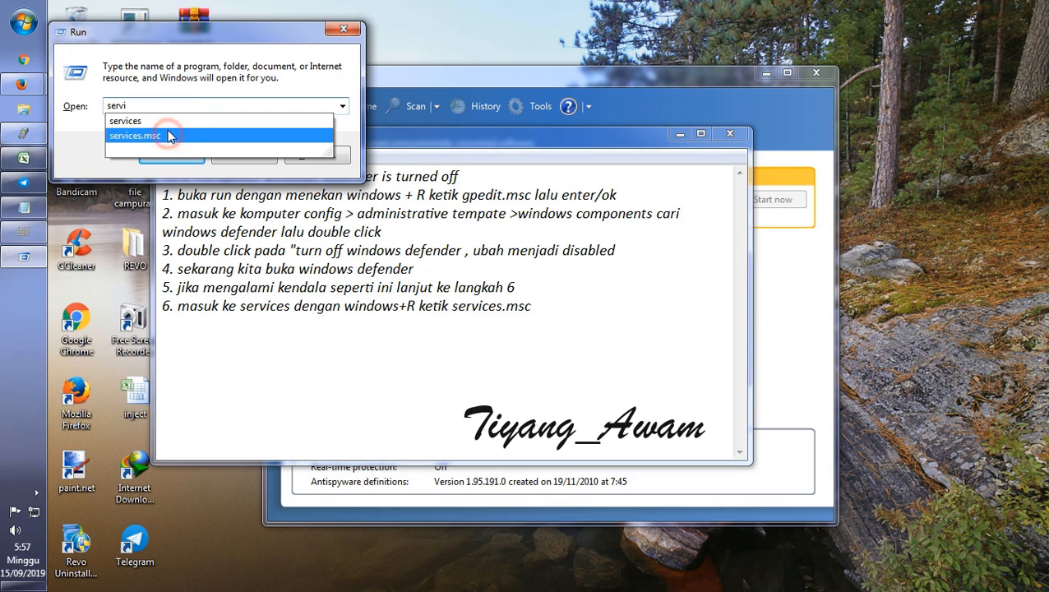
click(165, 136)
click(186, 107)
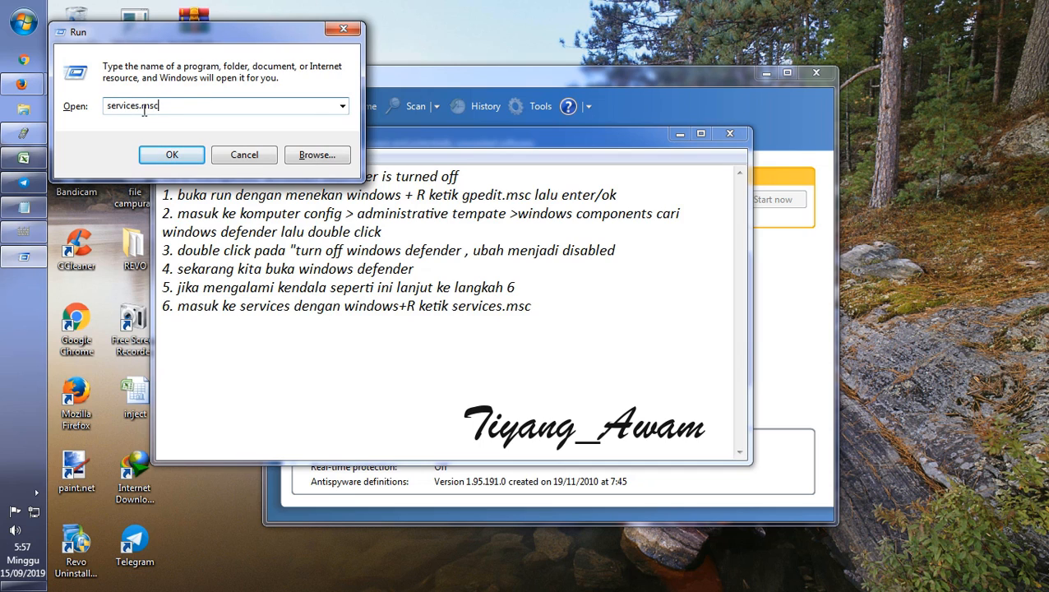
click(177, 108)
click(166, 156)
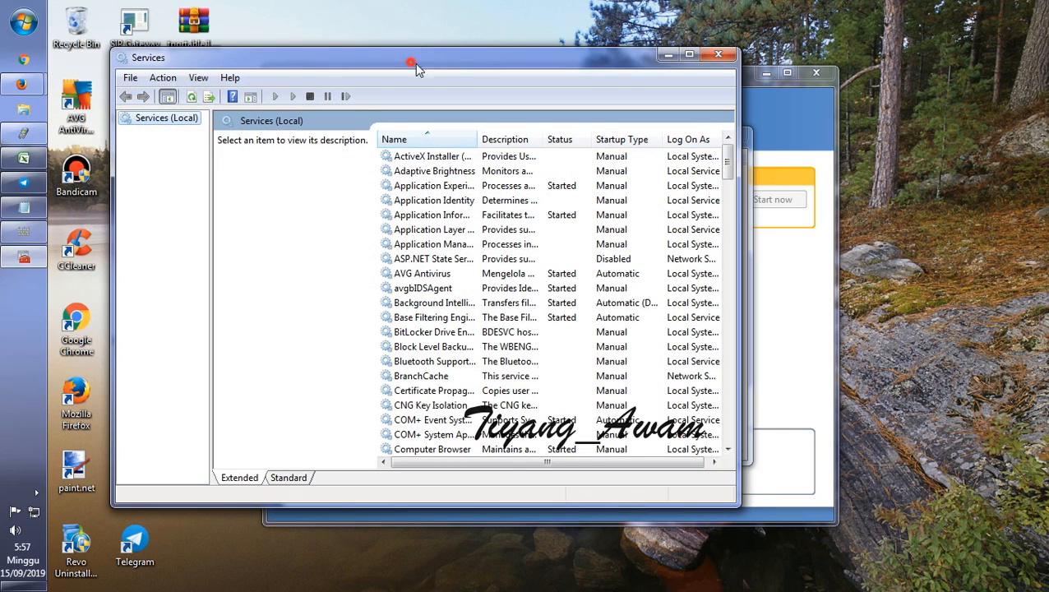
drag(415, 64, 674, 33)
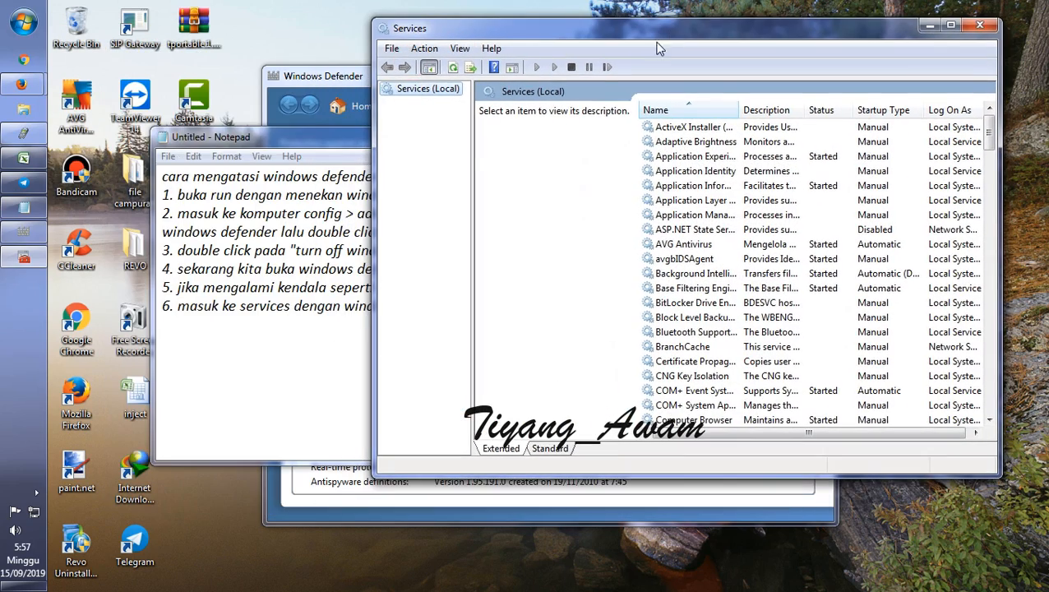
Add the line "7. cari windows defender lalu double click ubah menjadi automatic lalu start" to the Notepad note
click(269, 311)
click(533, 310)
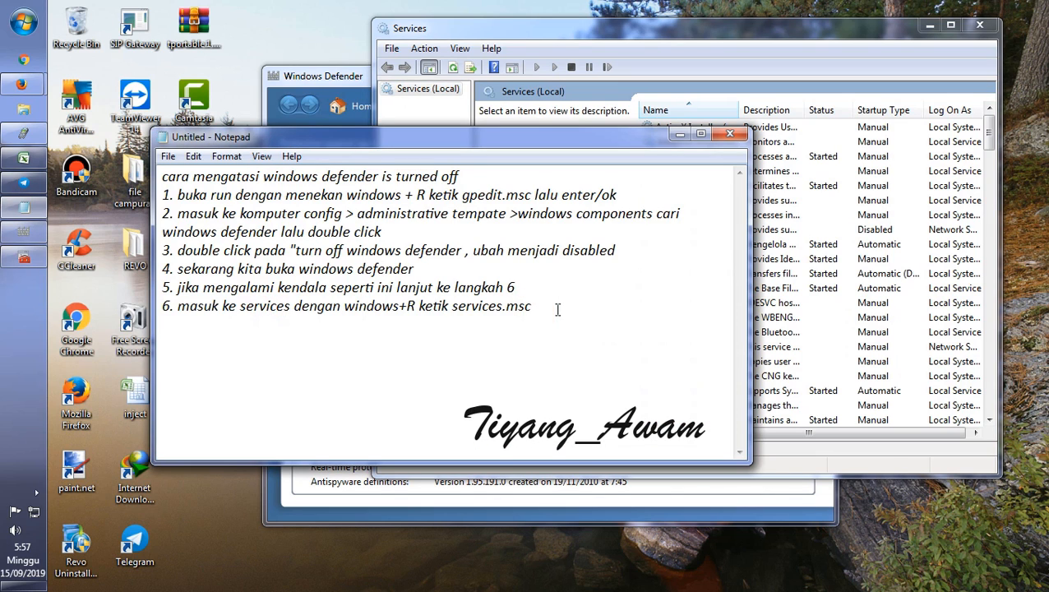
text(7.)
text(cari windows defe)
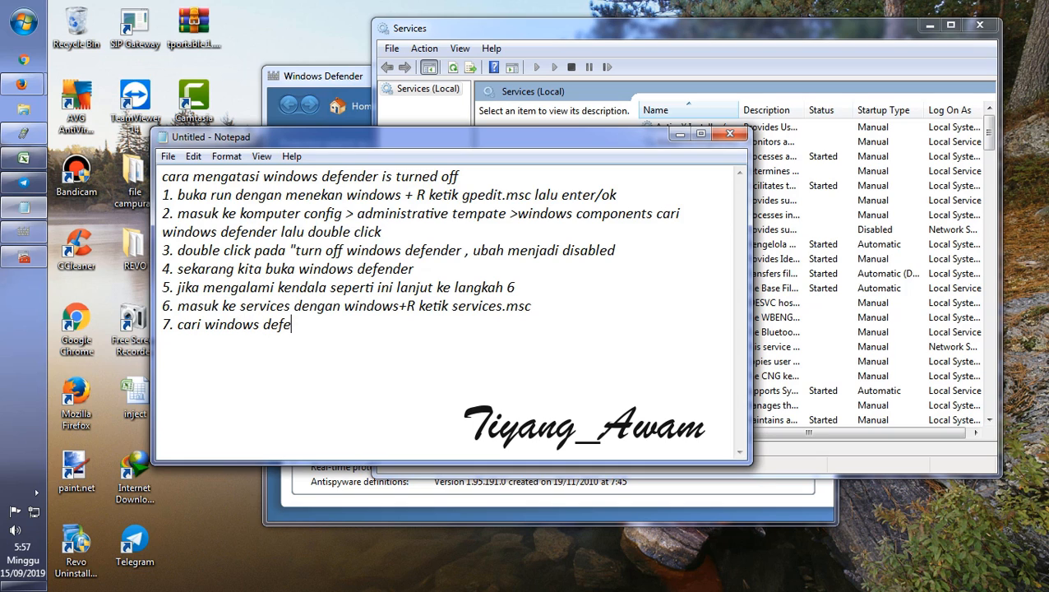
text(nder lalu double click)
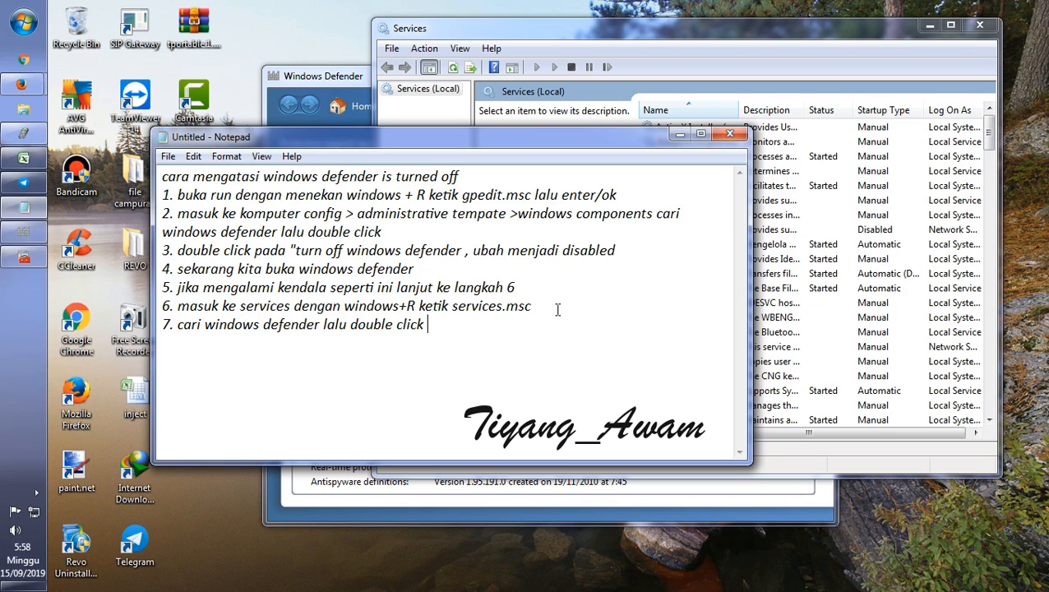
text(ubah menjadi au)
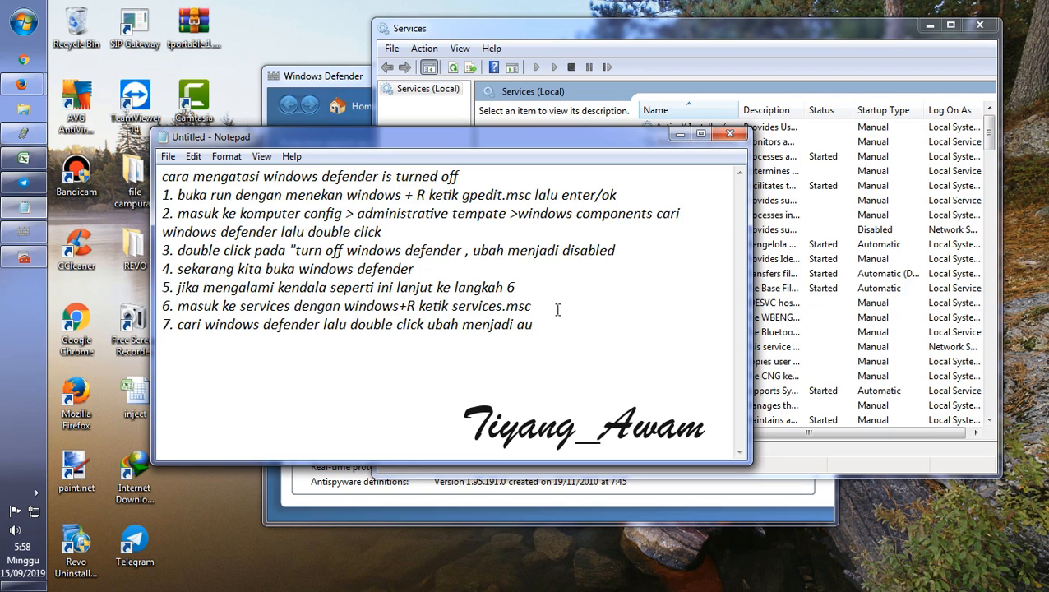
text(tomatic lalu start)
key(BackSpace)
key(BackSpace)
text(tart)
Switch to the Services console, find the Windows Defender service and open its properties
click(711, 41)
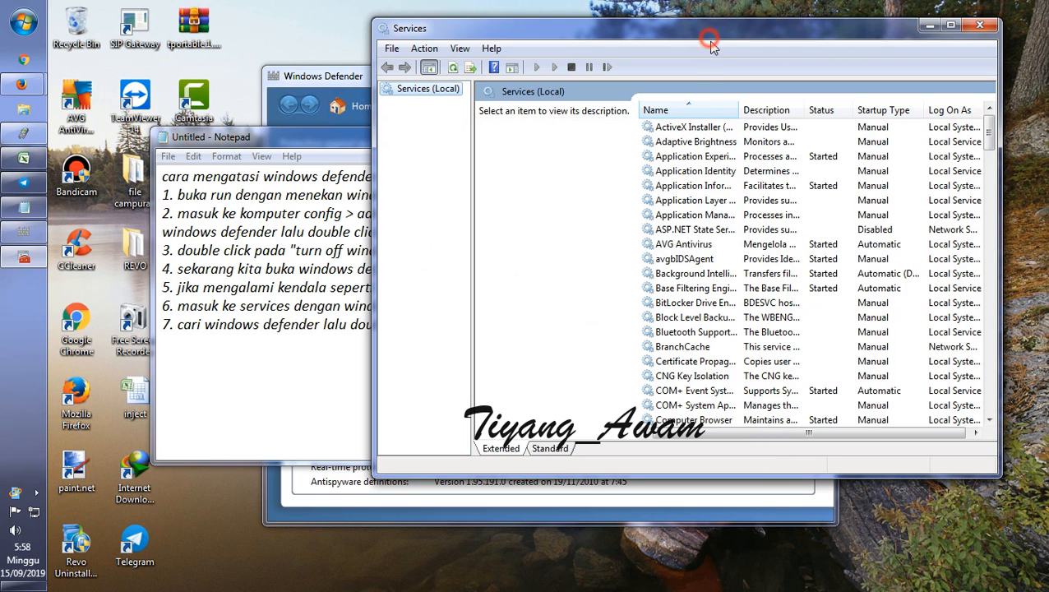
click(732, 215)
key(w)
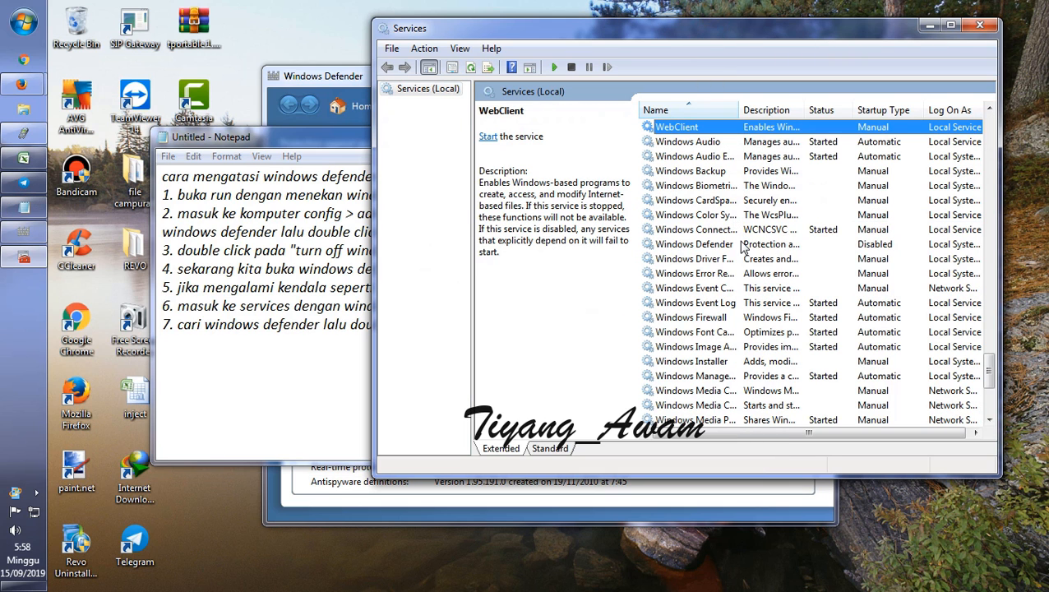
key(w)
key(w)
key(w)
key(w)
key(w)
key(w)
key(w)
key(w)
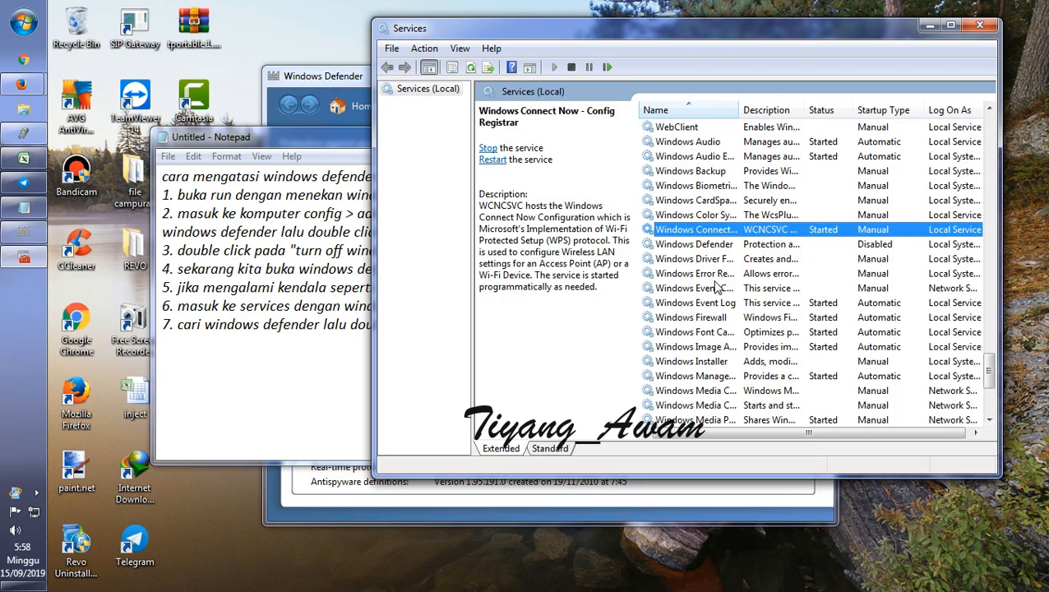
double_click(778, 246)
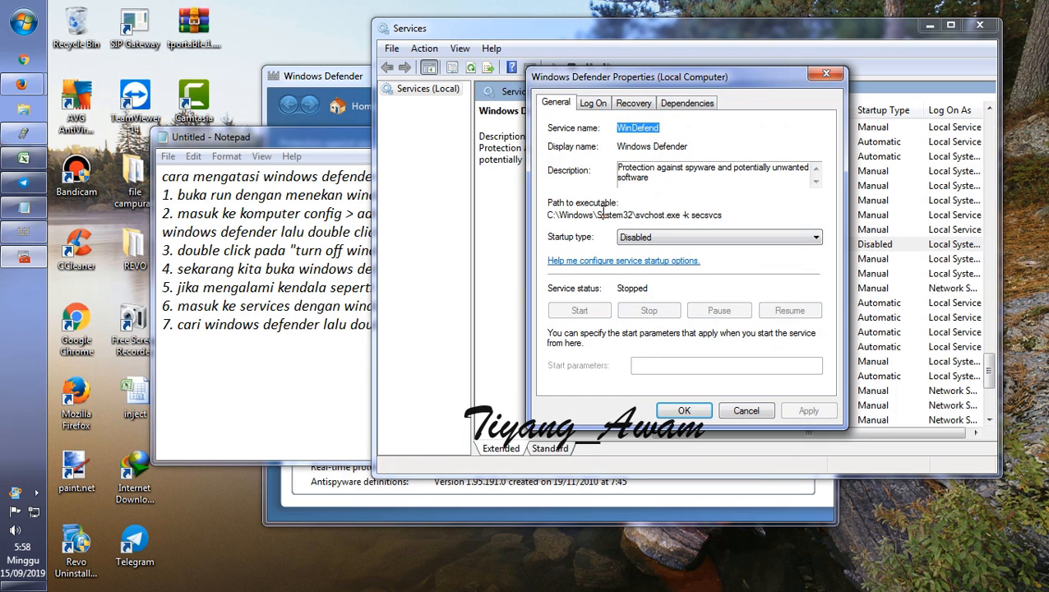
Set the Windows Defender service's startup type to Automatic and apply the change
click(676, 237)
click(676, 236)
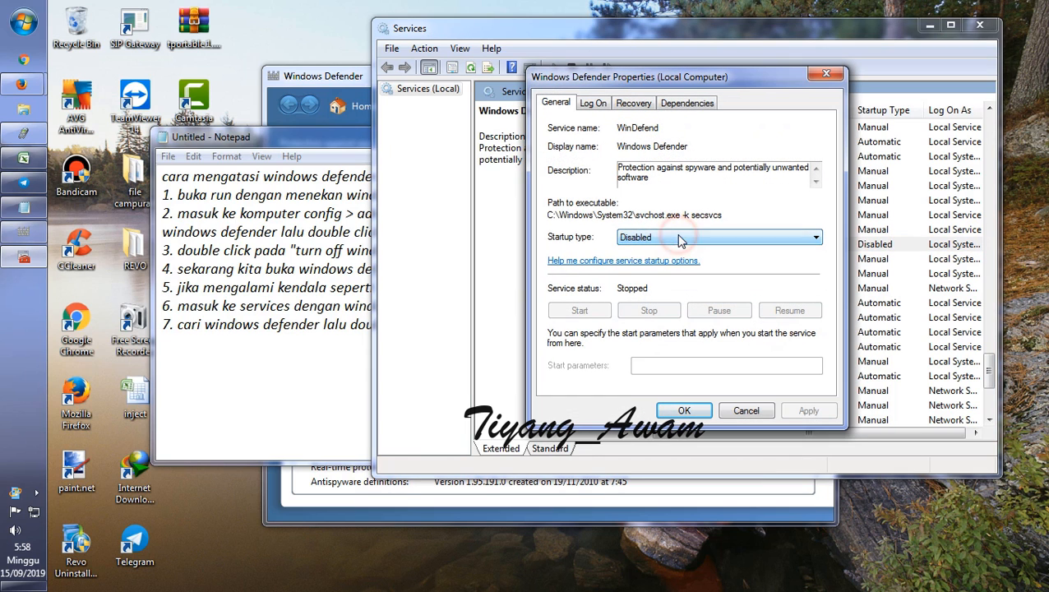
click(677, 237)
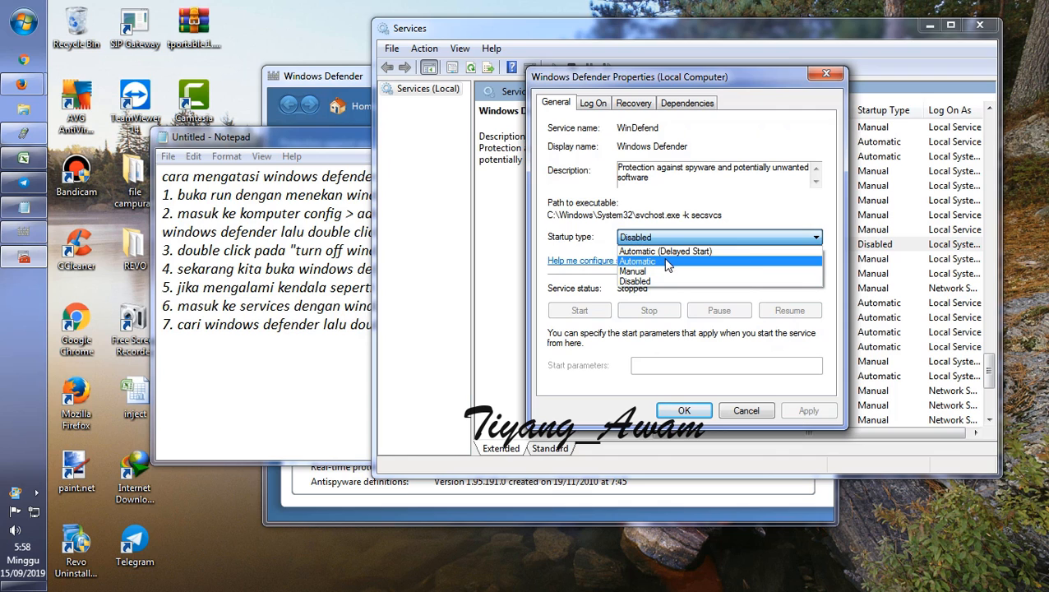
click(669, 261)
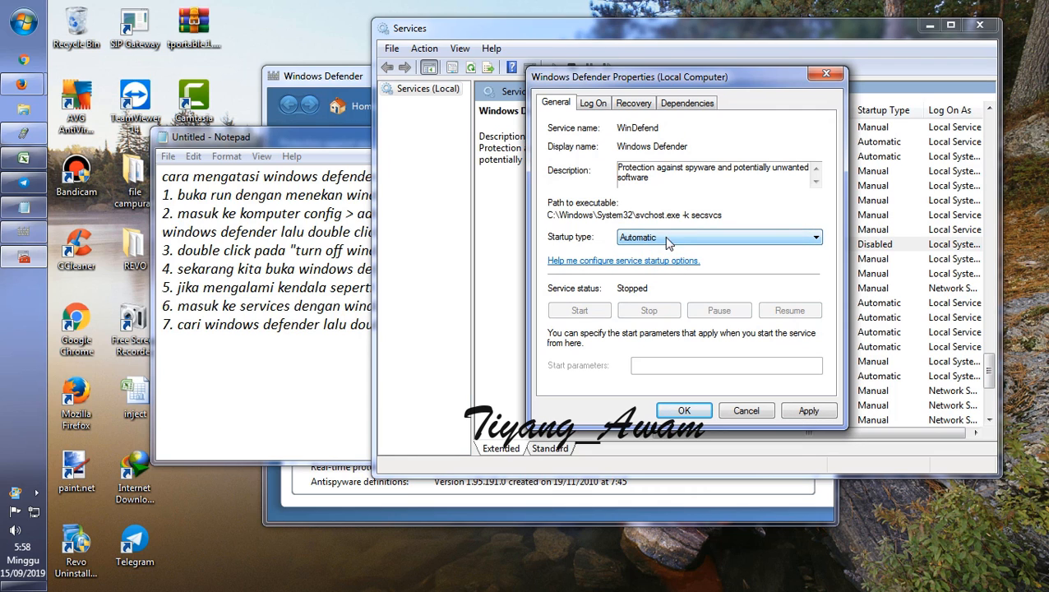
click(823, 417)
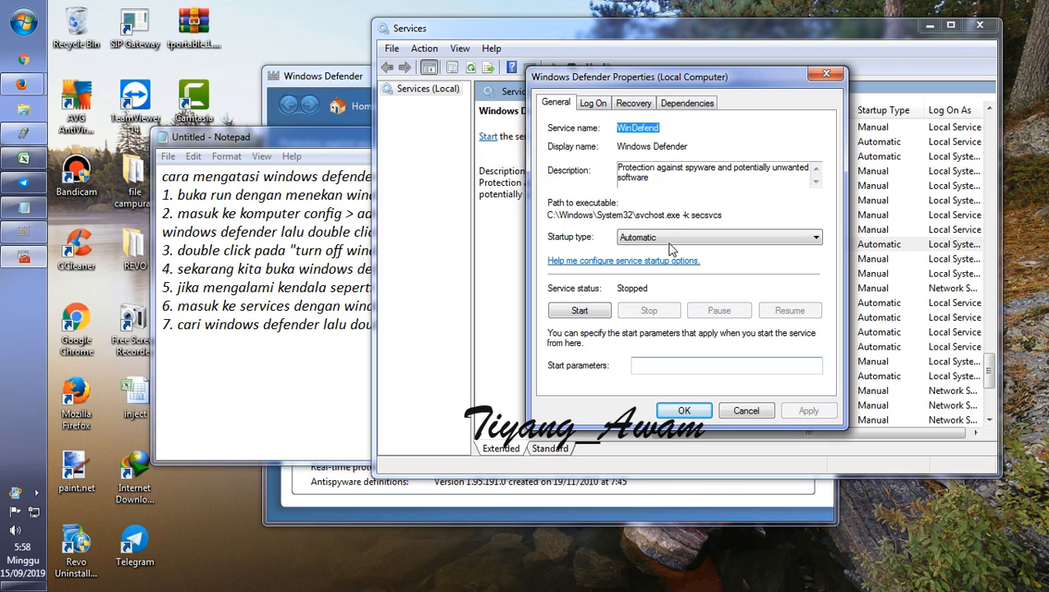
Start the Windows Defender service, accept its properties and return to the Services console
click(580, 312)
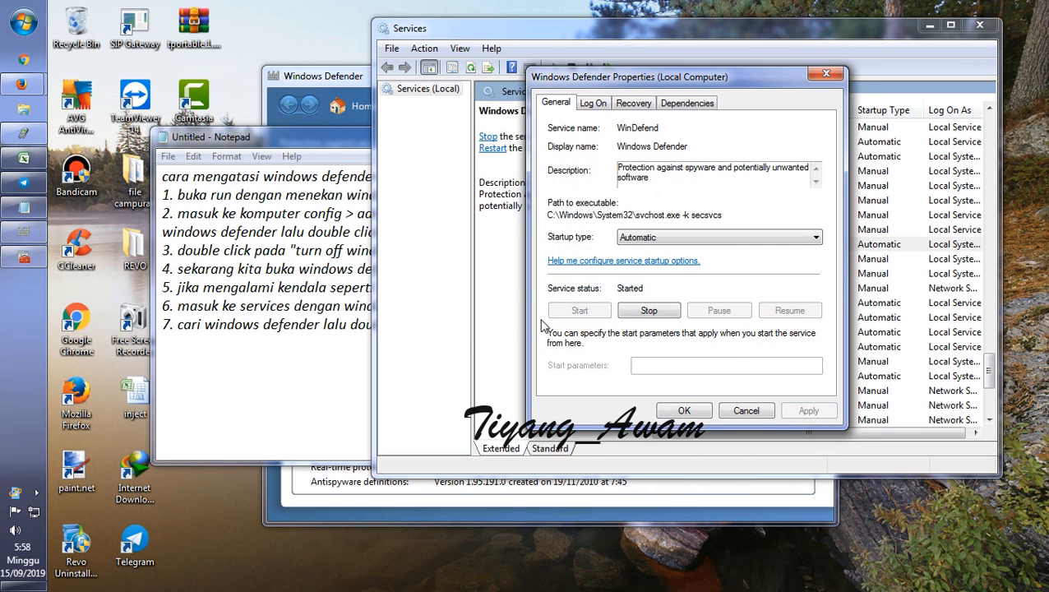
click(351, 328)
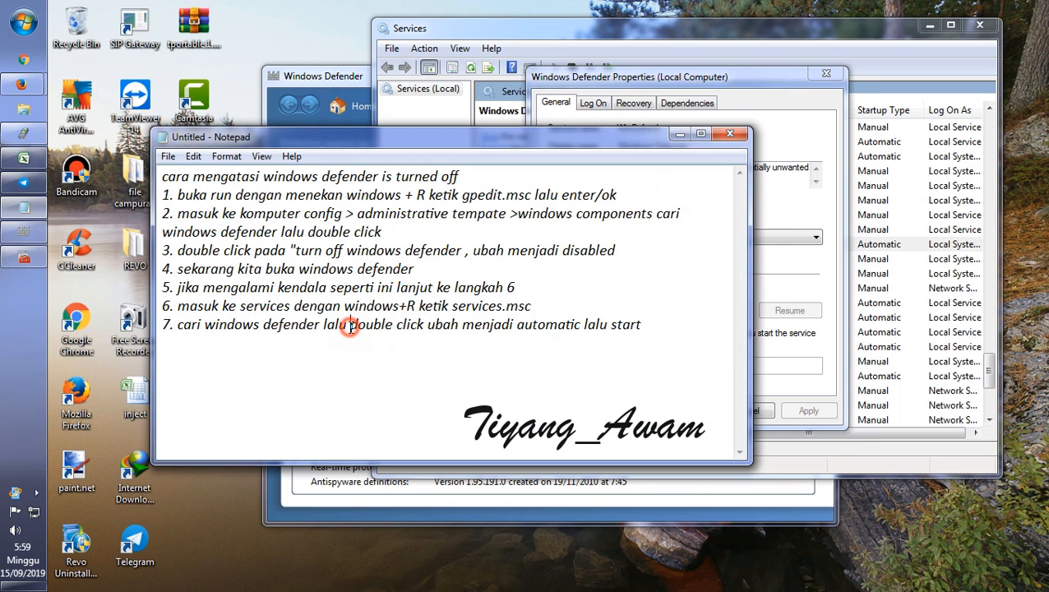
click(728, 76)
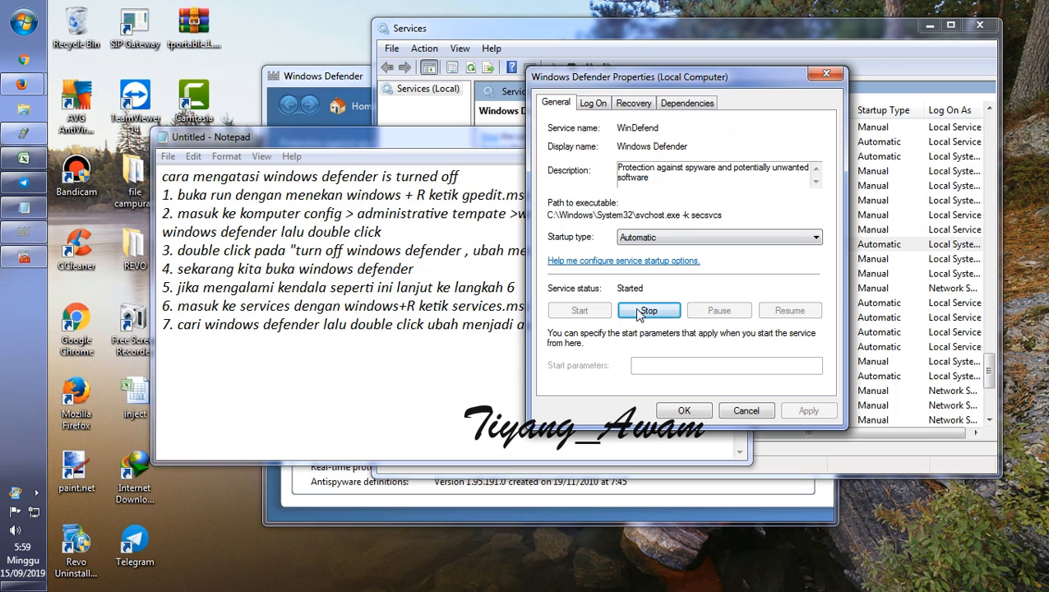
click(695, 412)
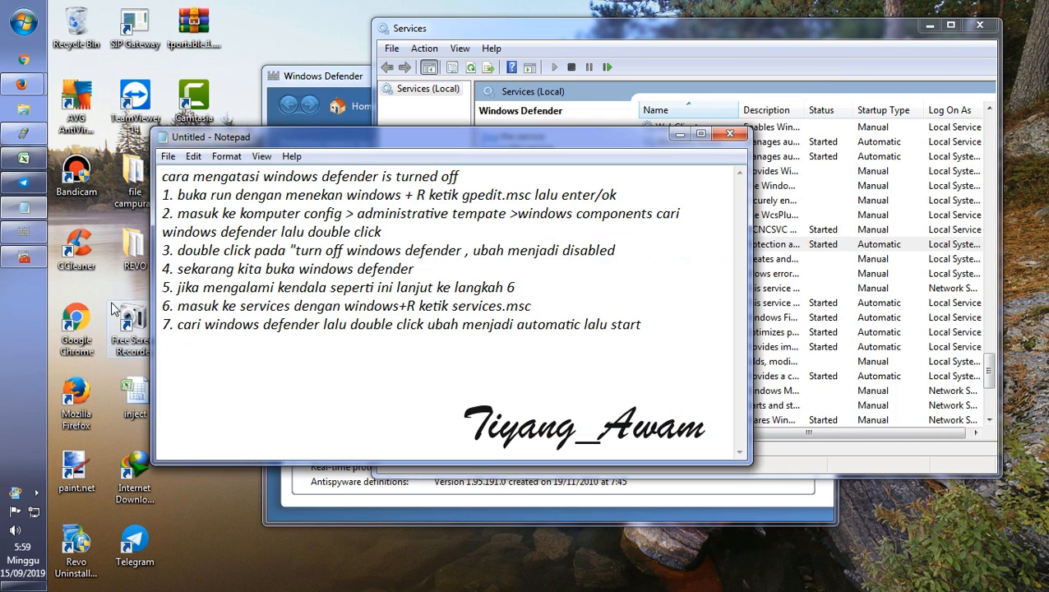
click(24, 257)
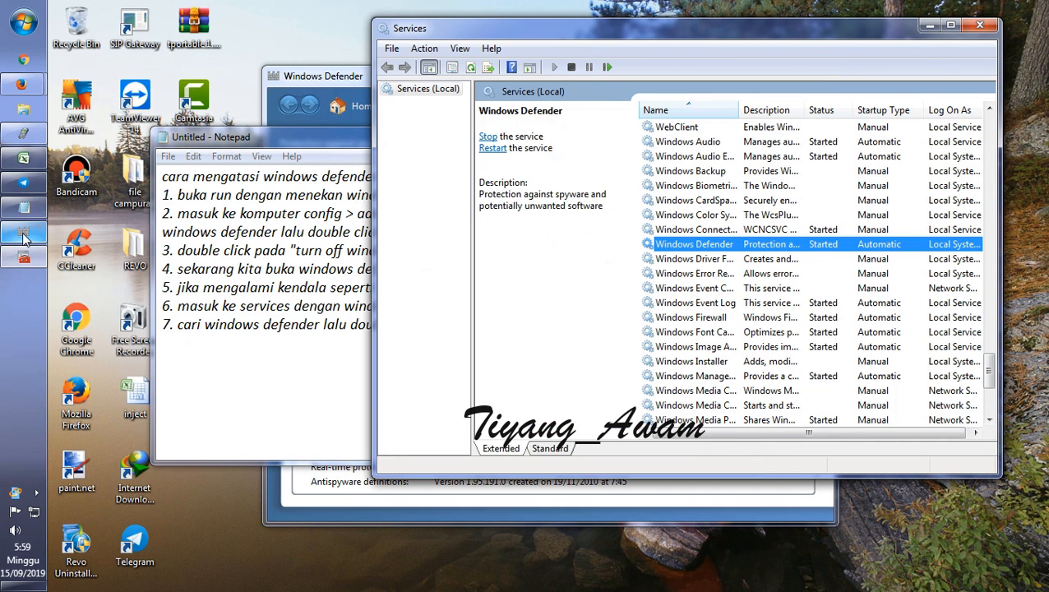
Add the line "8. kita coba lagi windows defendernya" to the Notepad note
click(240, 333)
click(668, 327)
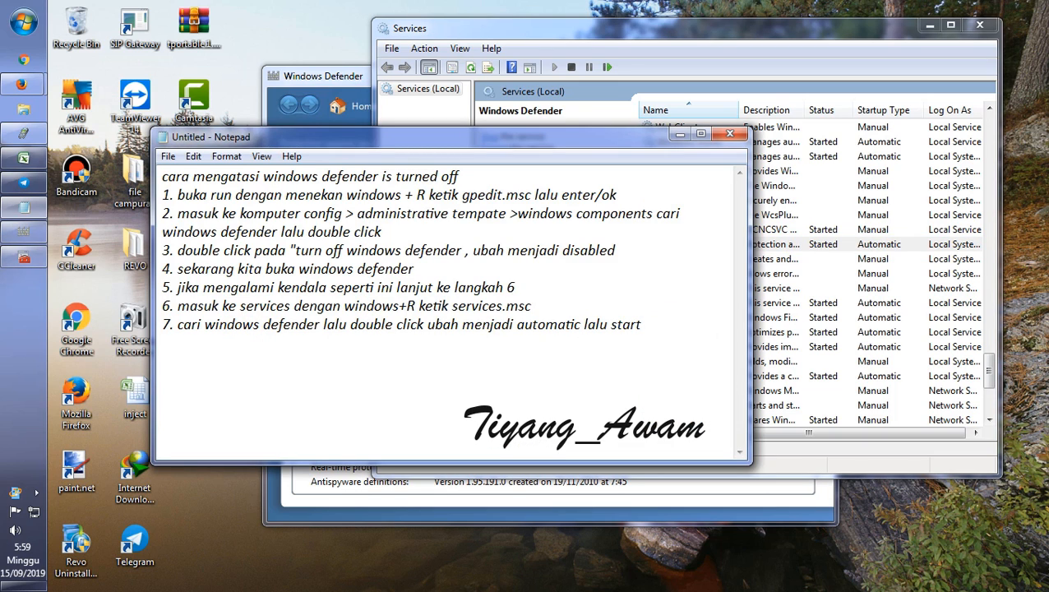
text(8. kita co)
text(ba)
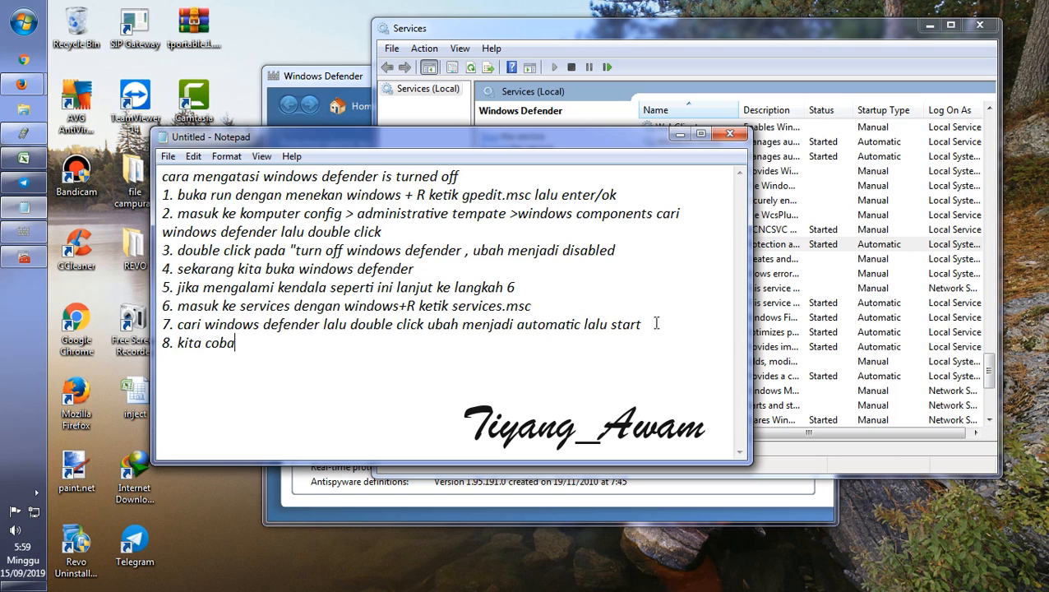
text( lagi windows)
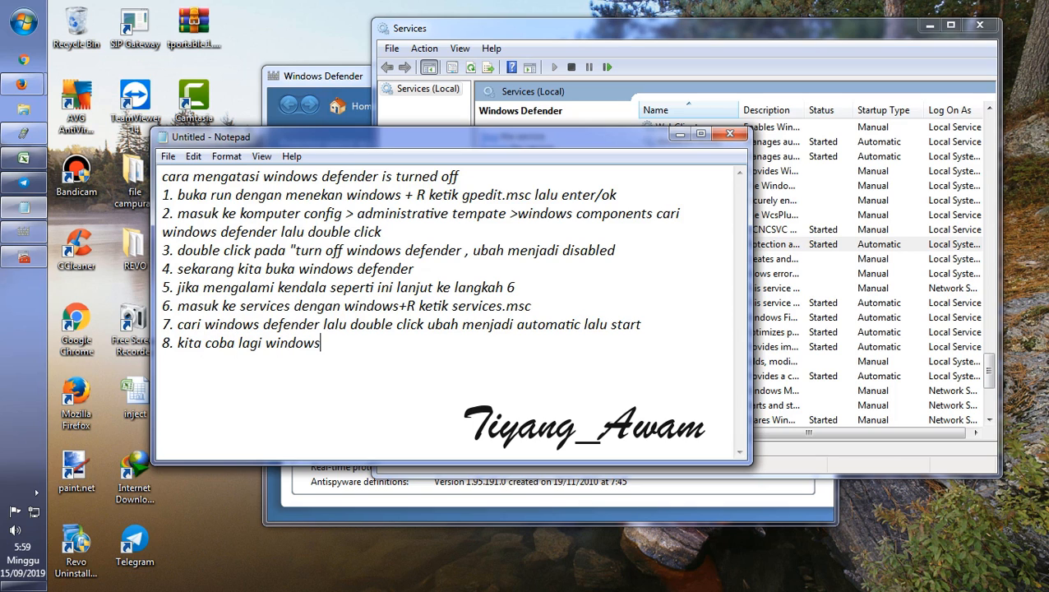
text( defendernya)
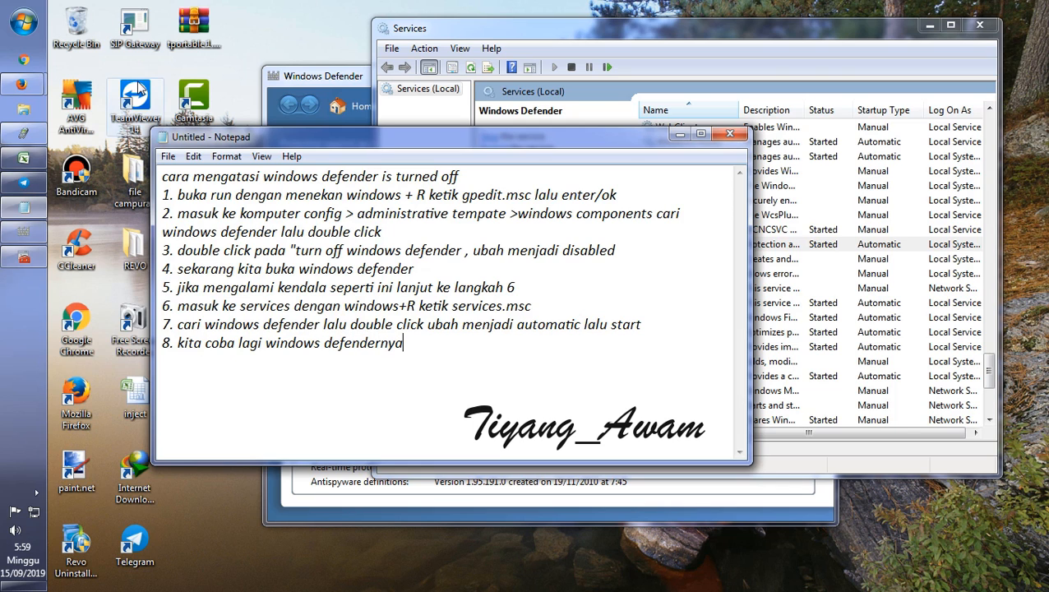
Switch to Windows Defender, dismiss its service error message and close the program
click(23, 233)
click(701, 359)
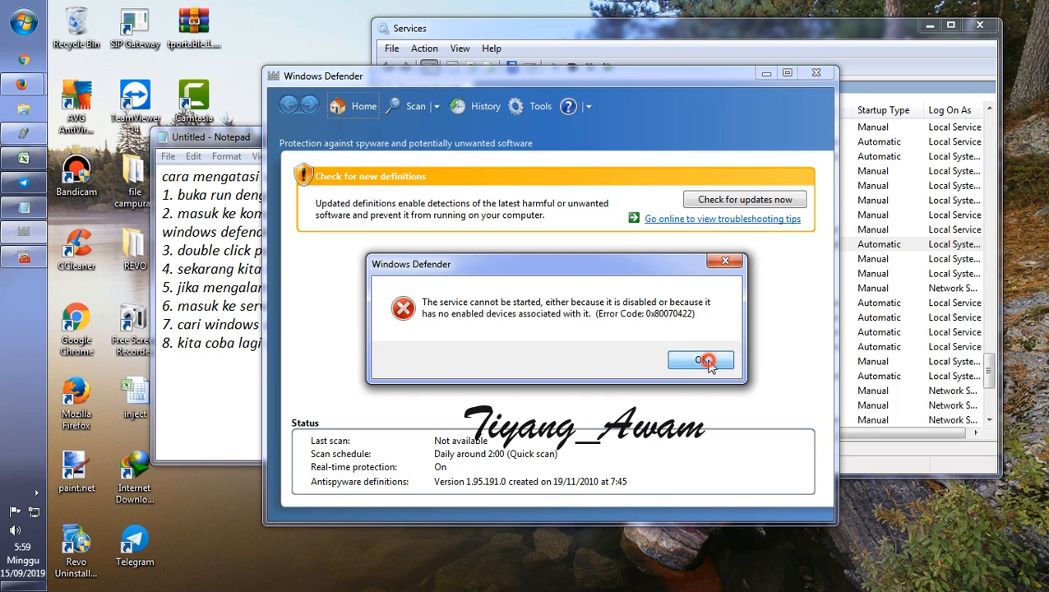
click(817, 73)
Search the computer's programs for "defe", open Windows Defender and check for definition updates
click(3, 6)
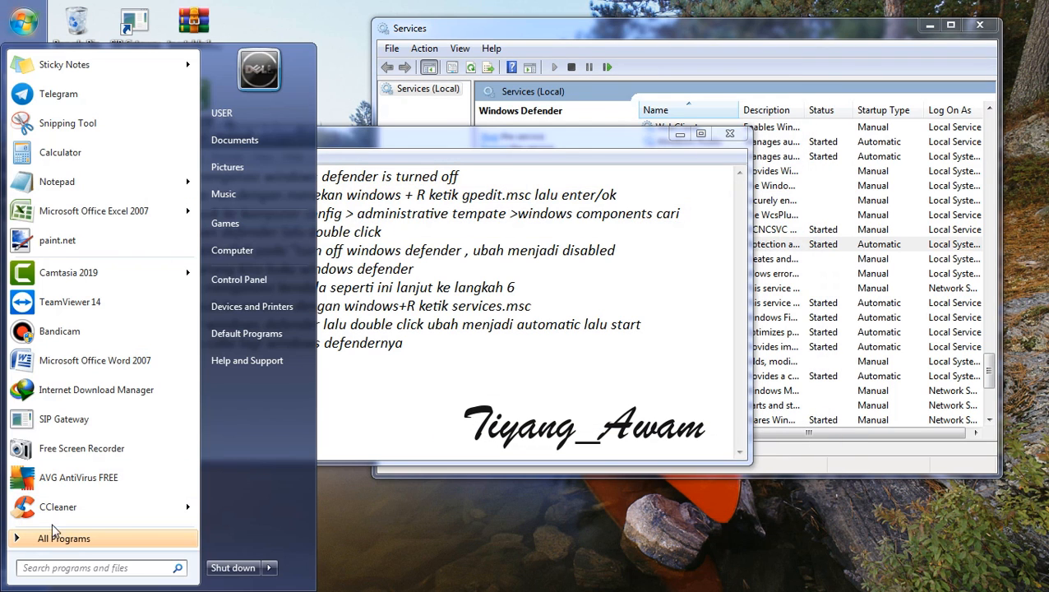
click(85, 567)
text(defe)
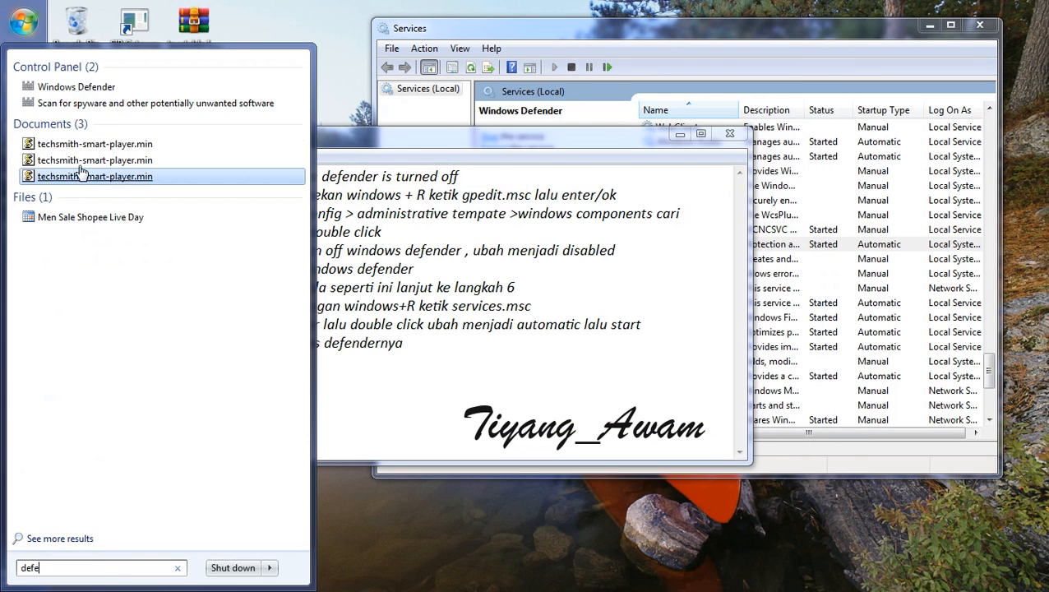
click(87, 87)
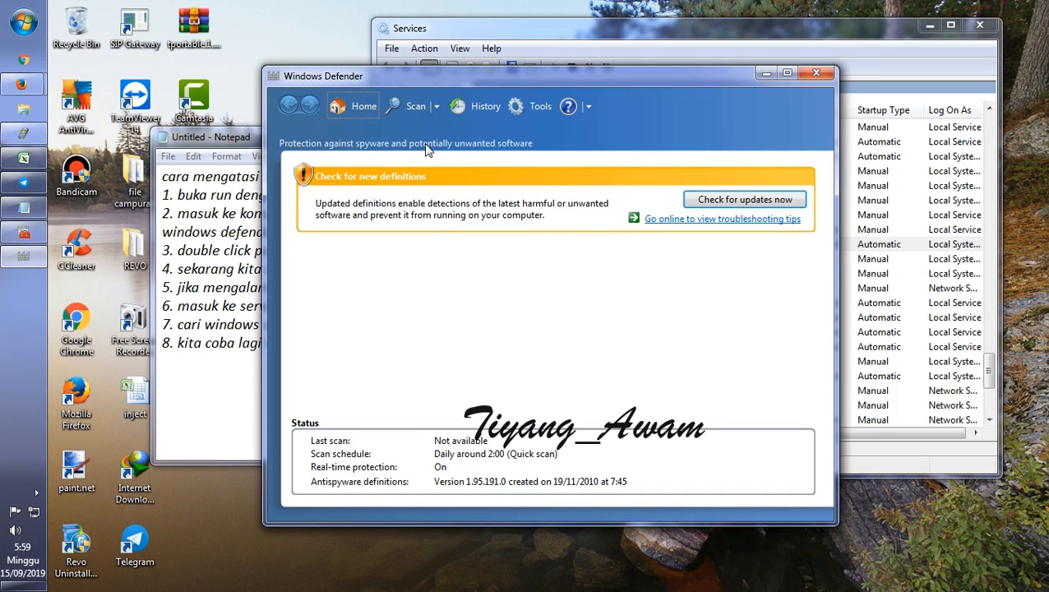
click(746, 200)
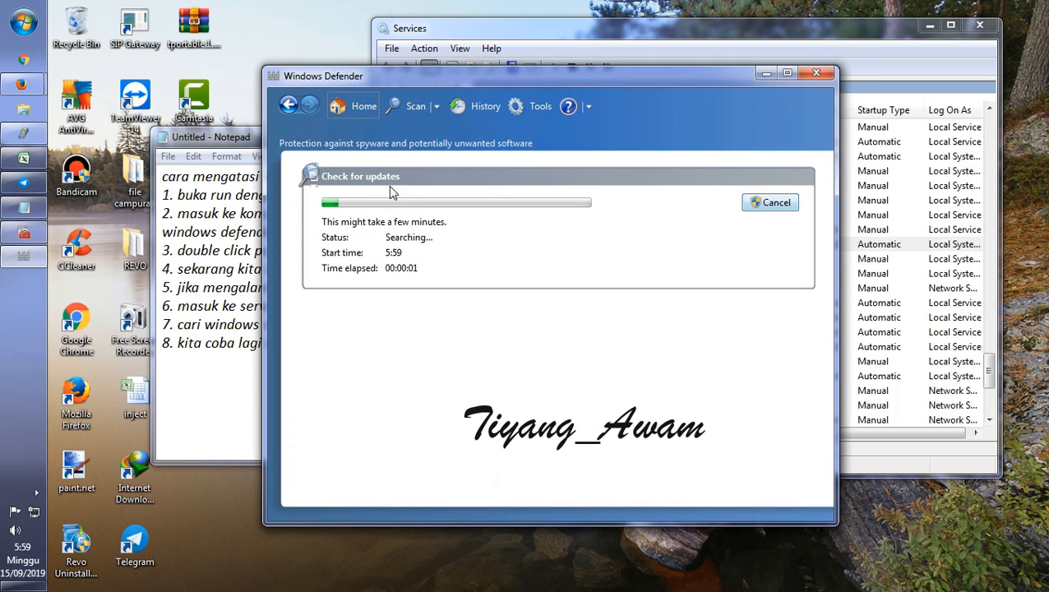
Add the remark "sudah bisa ya,," to the Notepad note, one blank line below instruction 8
click(209, 375)
click(458, 343)
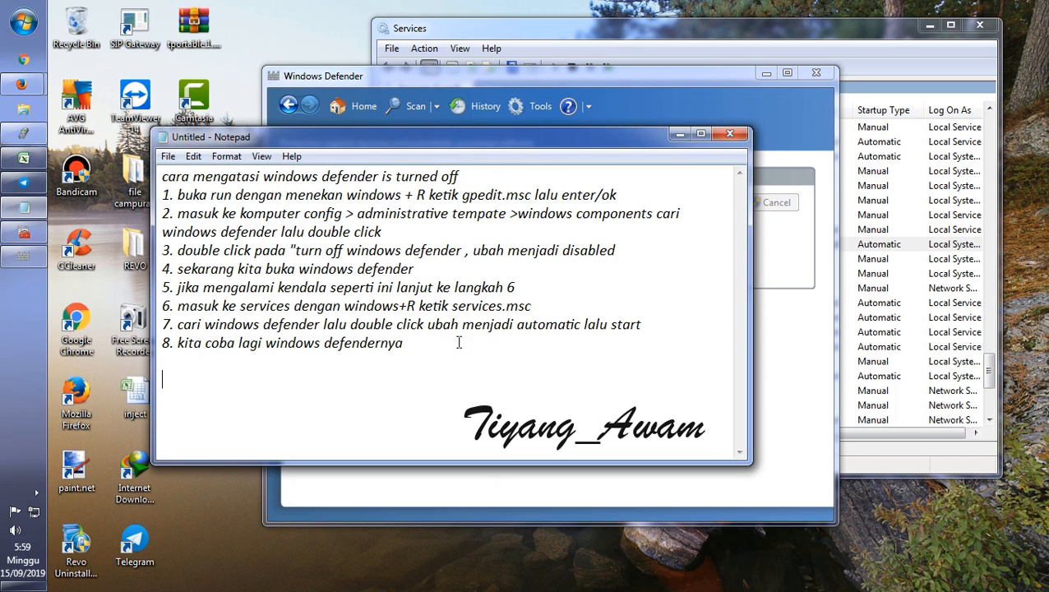
key(Return)
key(Return)
text(suda )
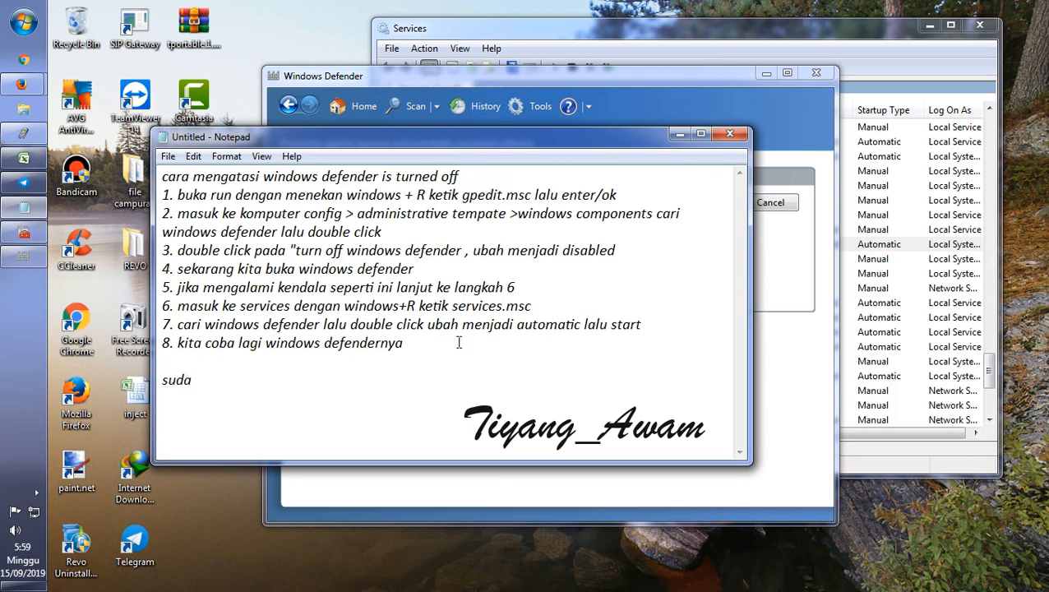
text(h bisa ya,,)
Add a new line to the note reading "tapi jika sudah mempraktekkan langkah" ini masih belum bisa juga", correcting its typos
key(Return)
text(tapi jika )
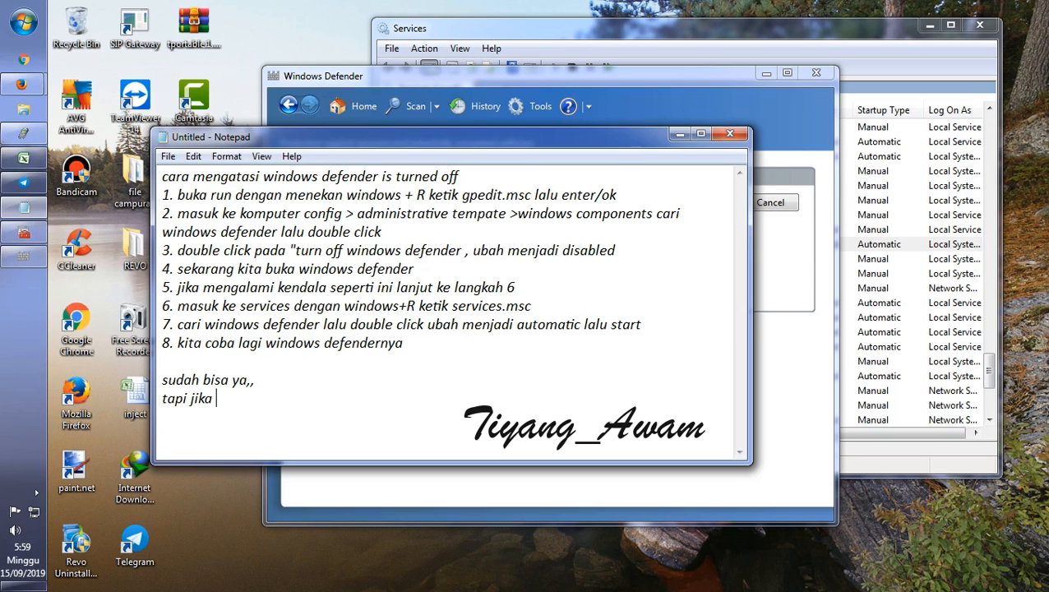
text(sudah mempraktek)
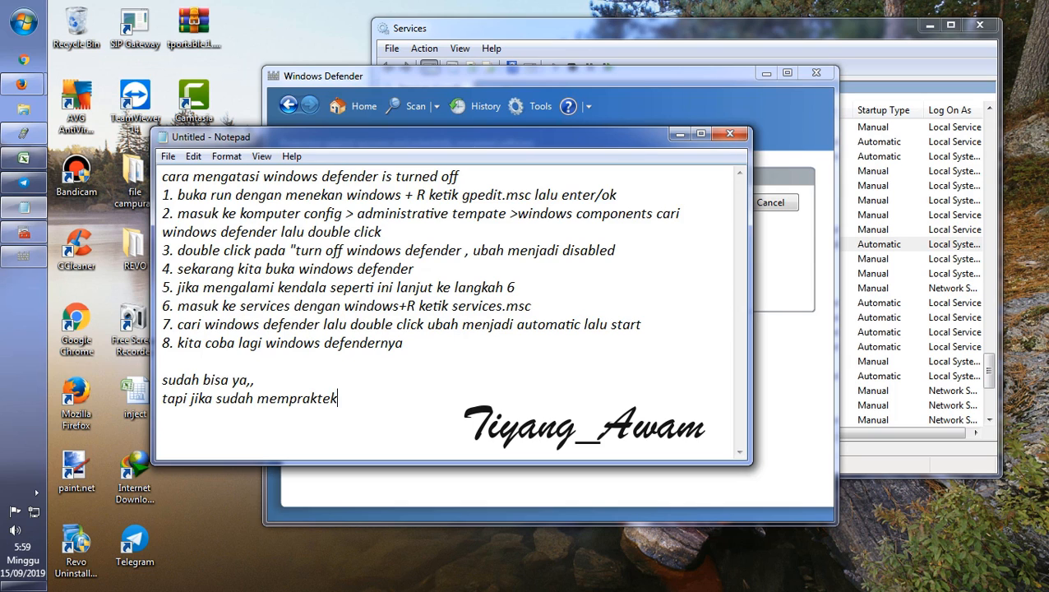
text(kan langk)
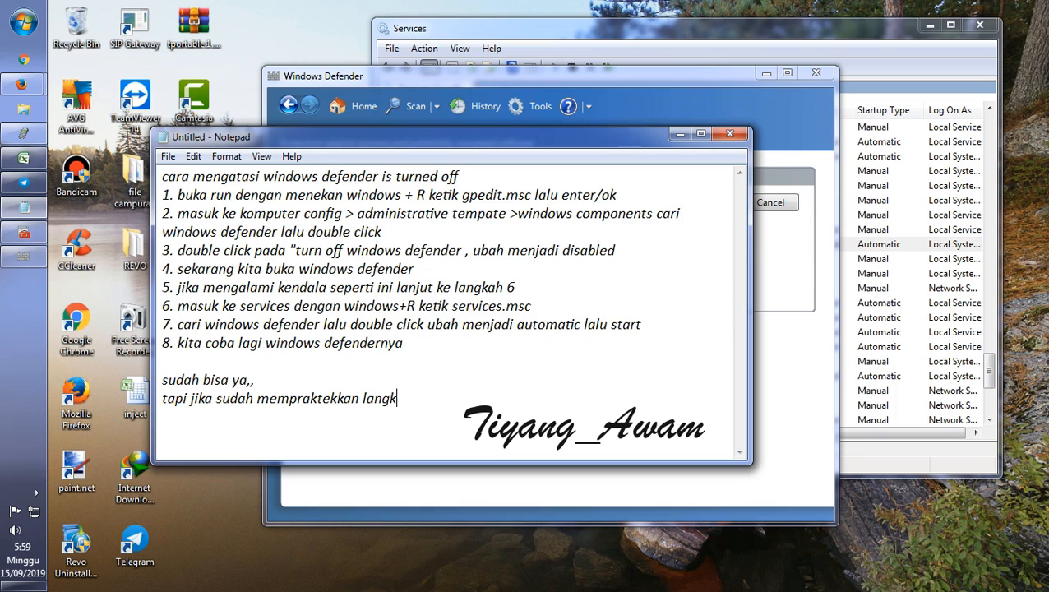
text(ah)
text(" diata)
key(BackSpace)
key(BackSpace)
key(BackSpace)
text(=ini masih belu)
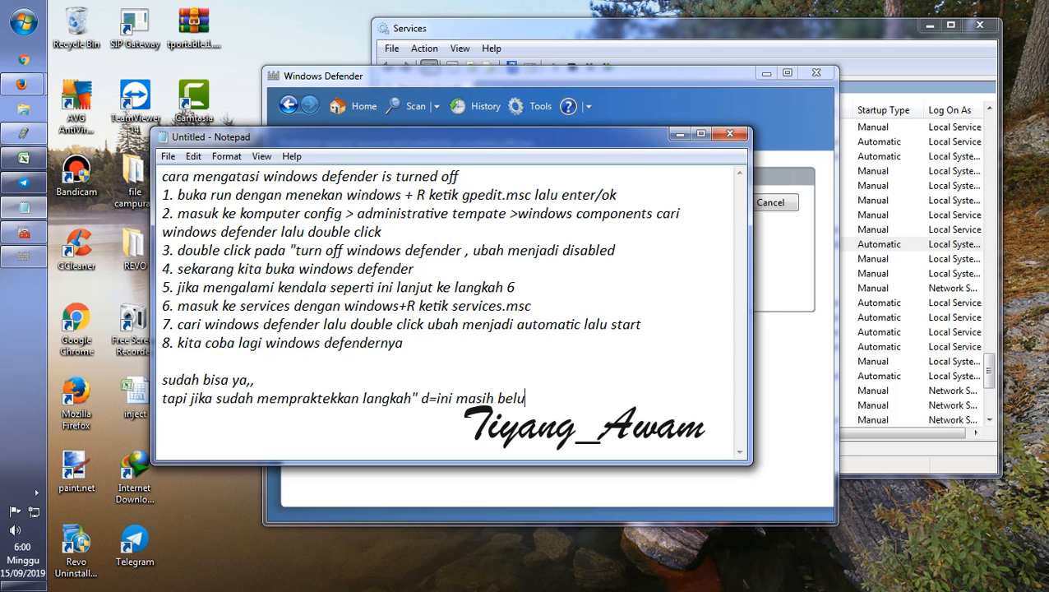
text(m busa juga)
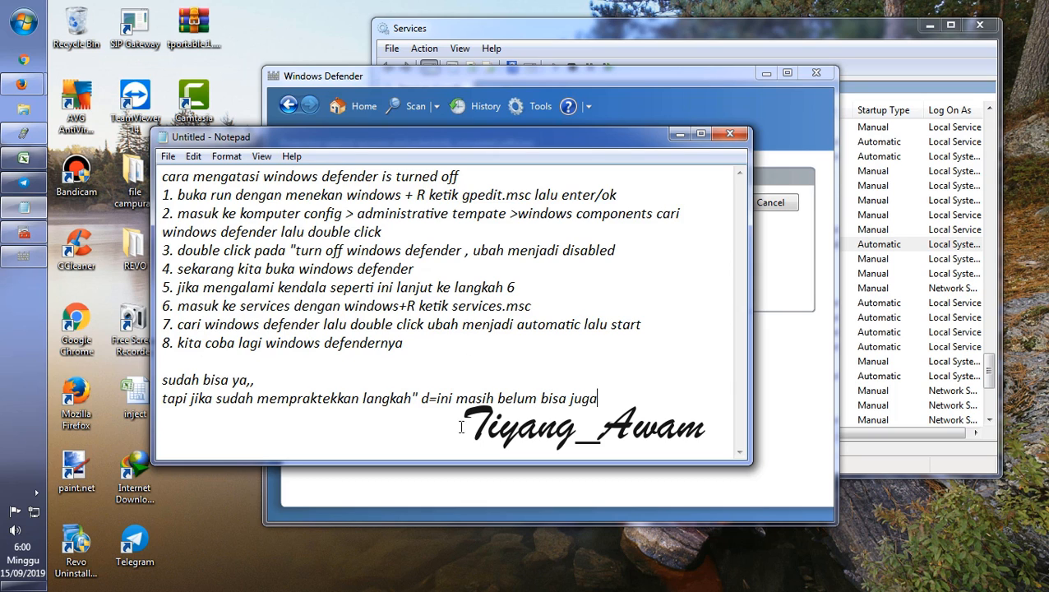
click(433, 399)
key(BackSpace)
key(BackSpace)
Continue the note's last line with "kemungkinan windows defender kita tlah terhapus oleh virus", correcting its typos
click(628, 392)
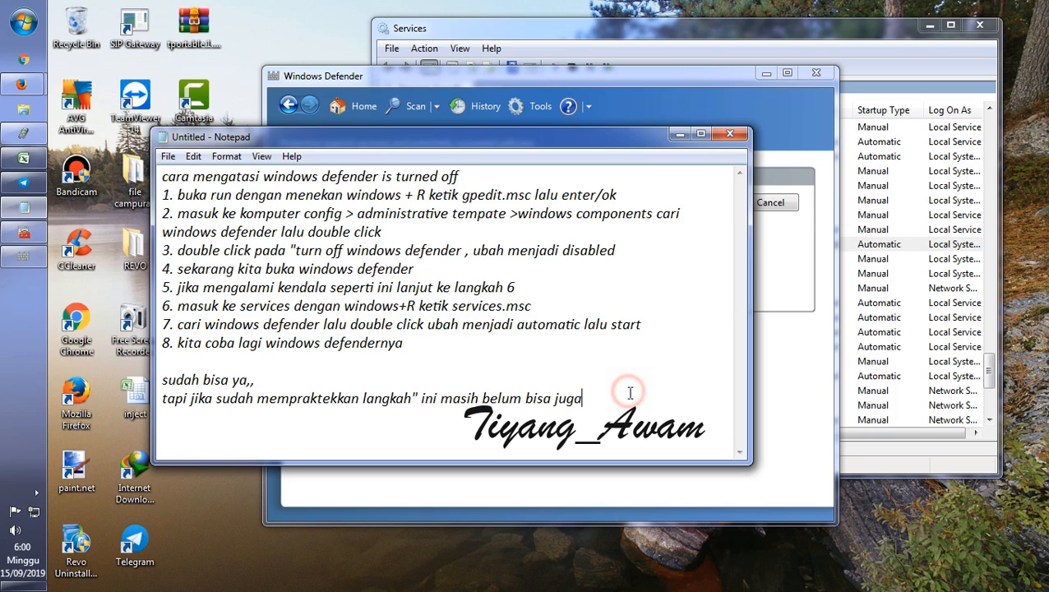
text(emu)
key(BackSpace)
key(BackSpace)
key(BackSpace)
text(kemungkinan windows)
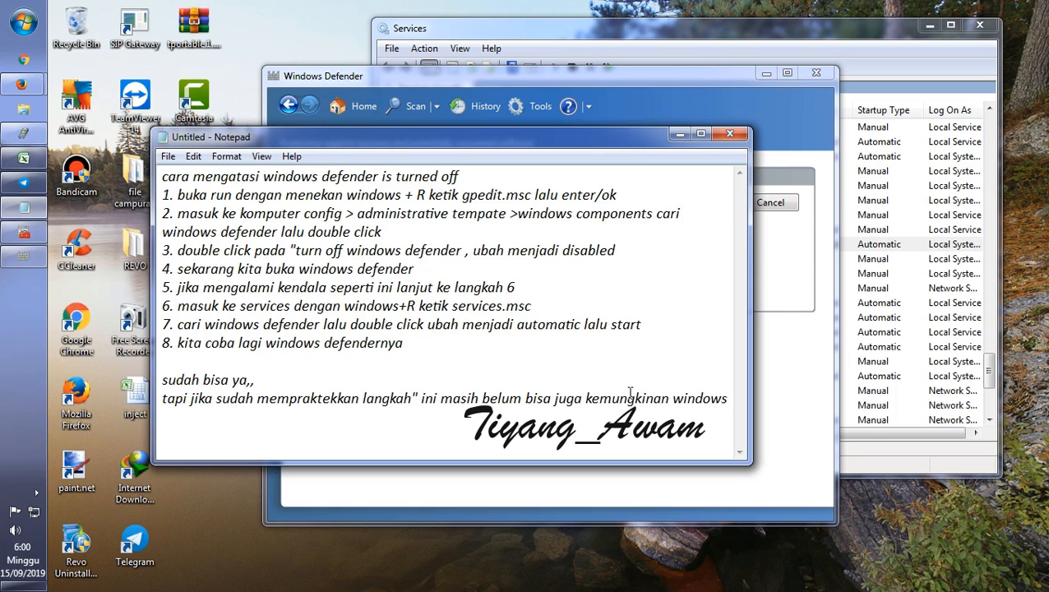
text( defender )
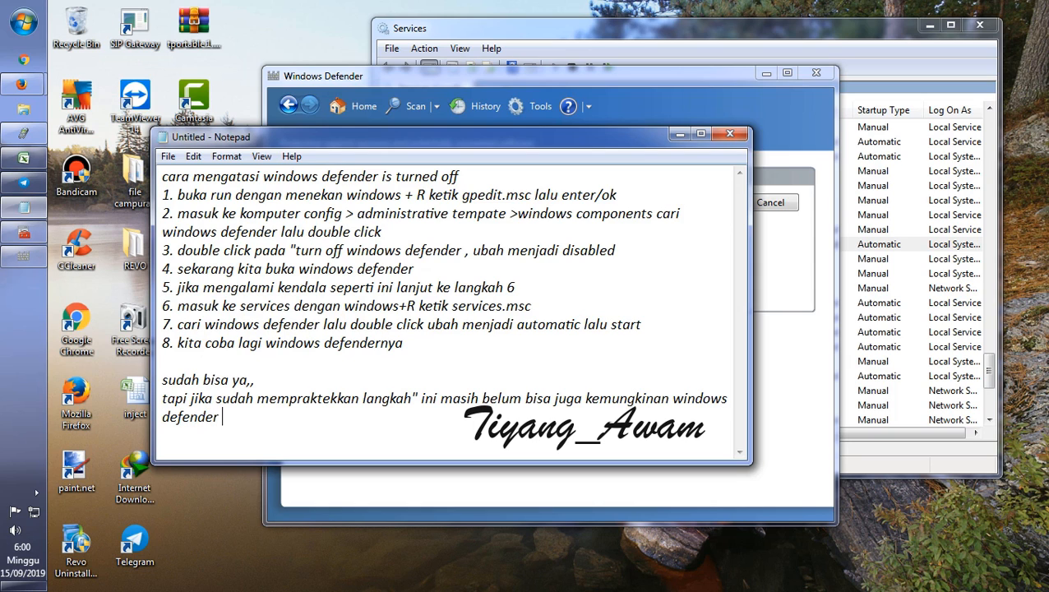
text(kita tlah terhapu)
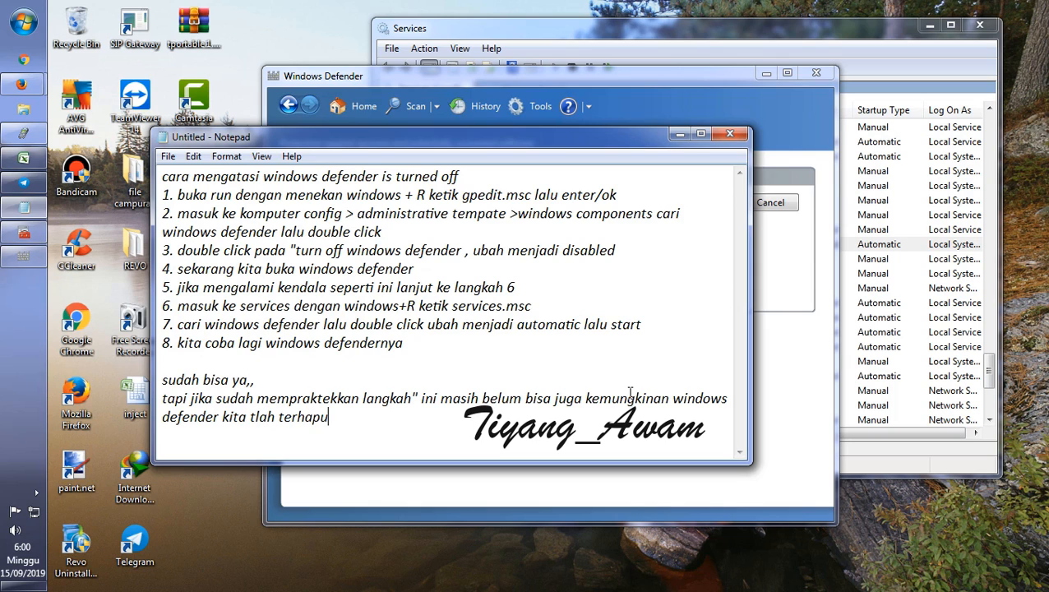
key(BackSpace)
key(BackSpace)
text(pus oleh virus)
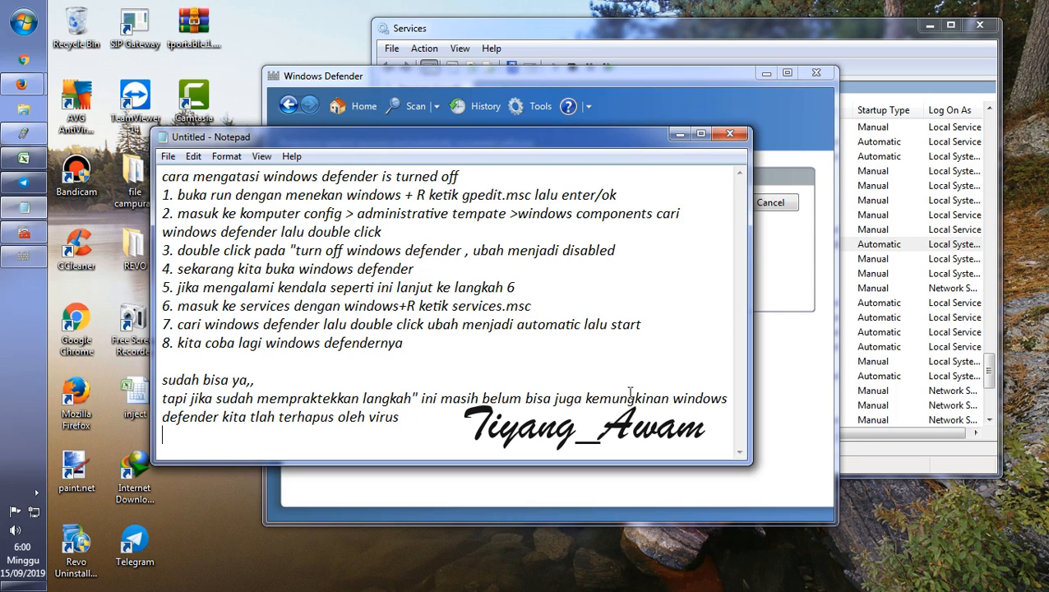
text(ini karena jg)
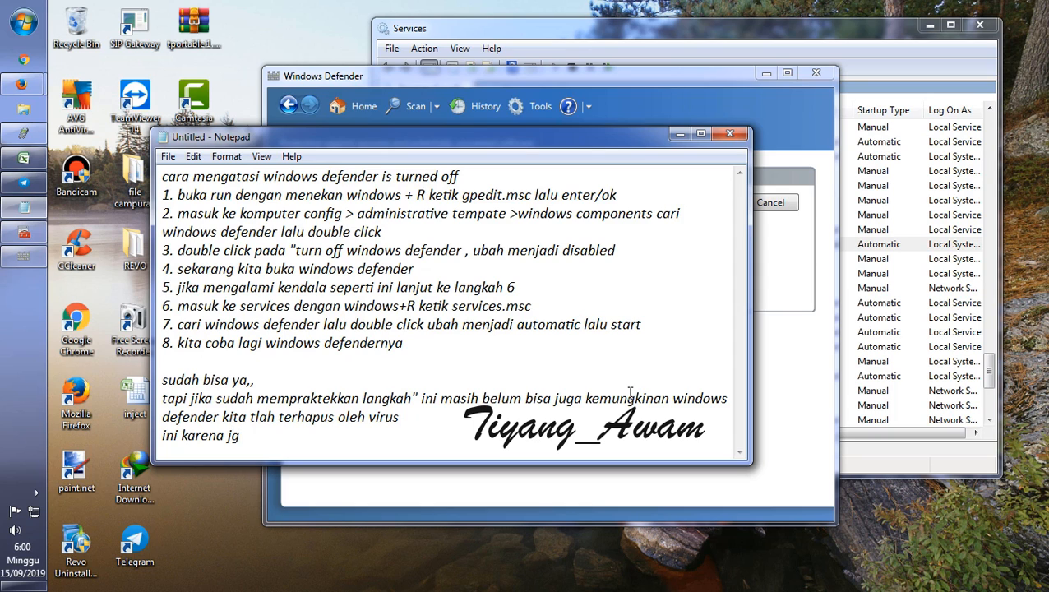
key(BackSpace)
key(BackSpace)
key(BackSpace)
key(BackSpace)
key(BackSpace)
key(BackSpace)
key(BackSpace)
key(BackSpace)
key(BackSpace)
key(BackSpace)
key(BackSpace)
key(BackSpace)
key(BackSpace)
Add a line below the virus remark reading "bisa di sebabkan juga oleh antivirus yang kita pasang ,,"
text(b)
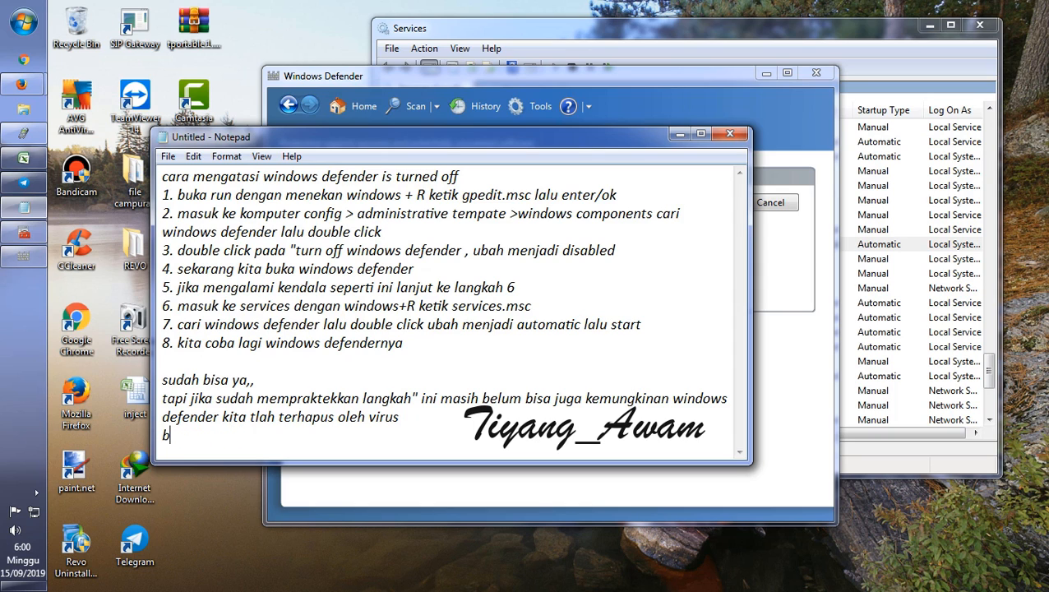
text(isa di sebabkan j)
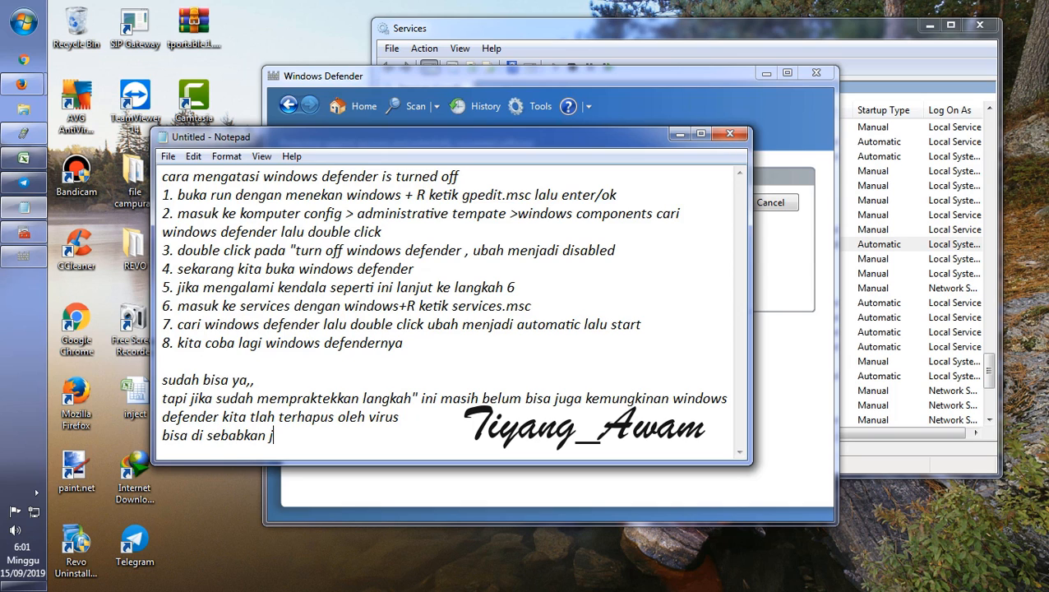
text(uga oleh antivi)
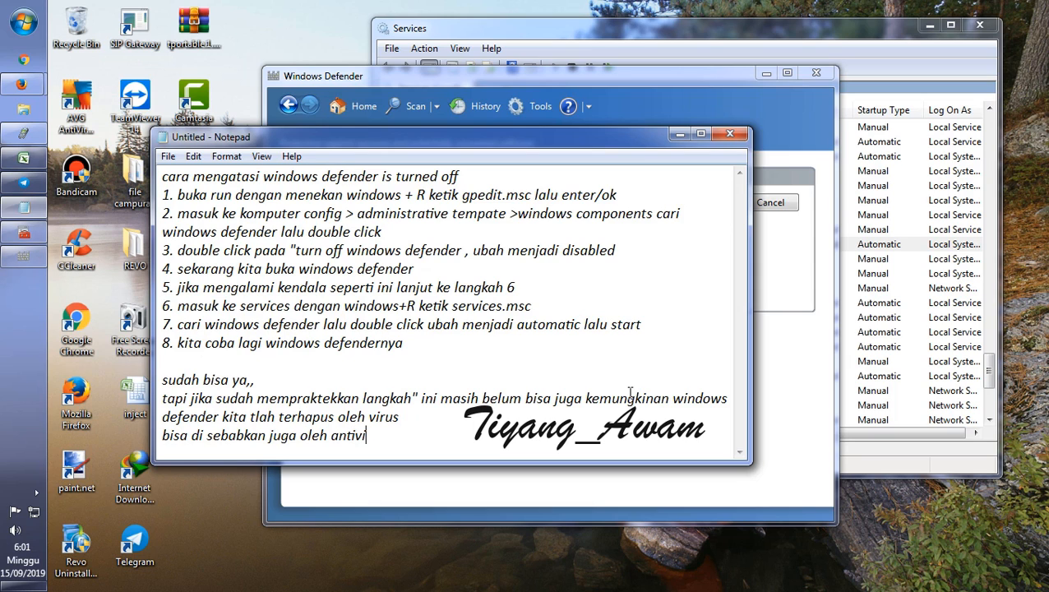
text(rus yang kita pasang ,,)
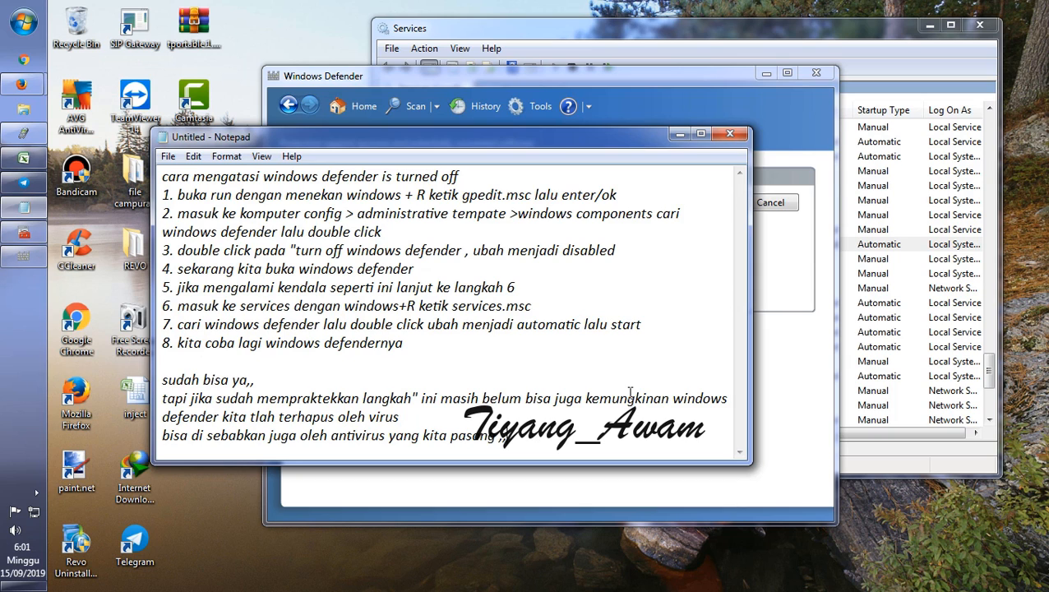
Extend the antivirus remark with "langkah nya bisa kita uninstall dulu antivirus nya lalu coba buka windows defender nya"
text(yangkan)
text(nya bisa )
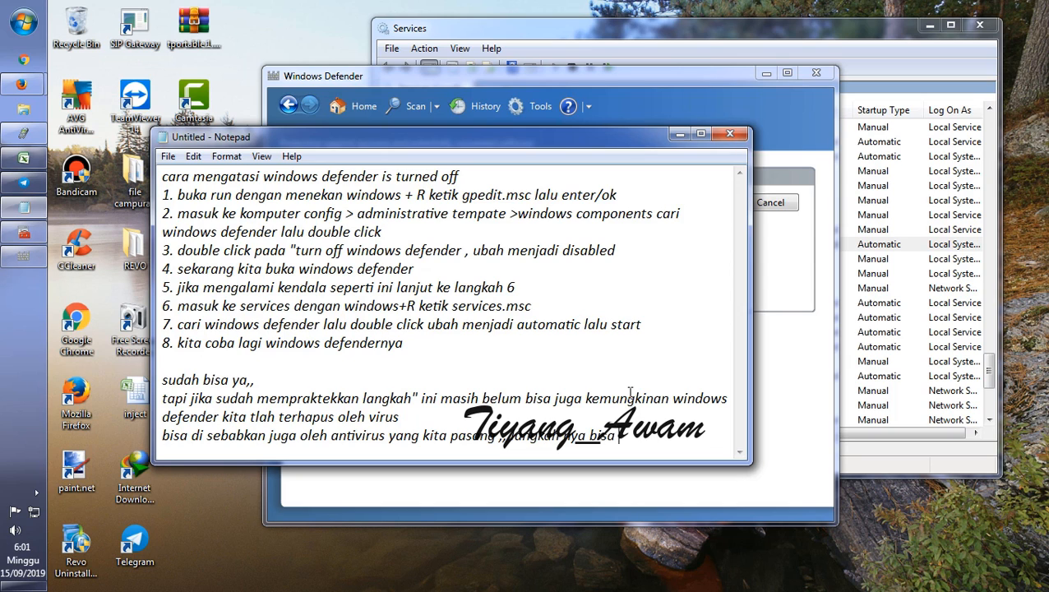
text(kita)
text( din)
text(nstal)
text( dul)
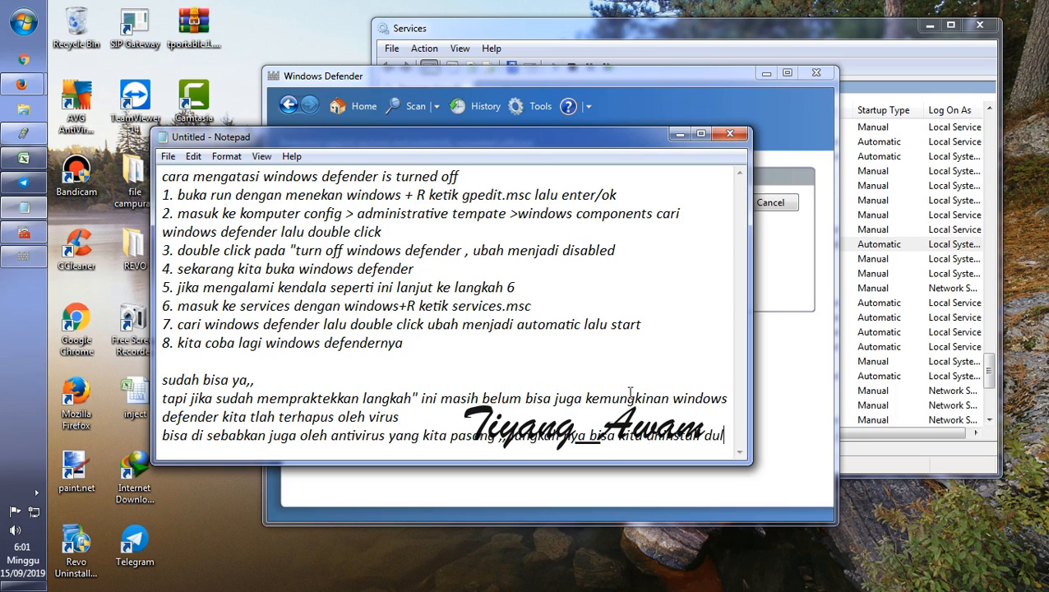
text(u antivi)
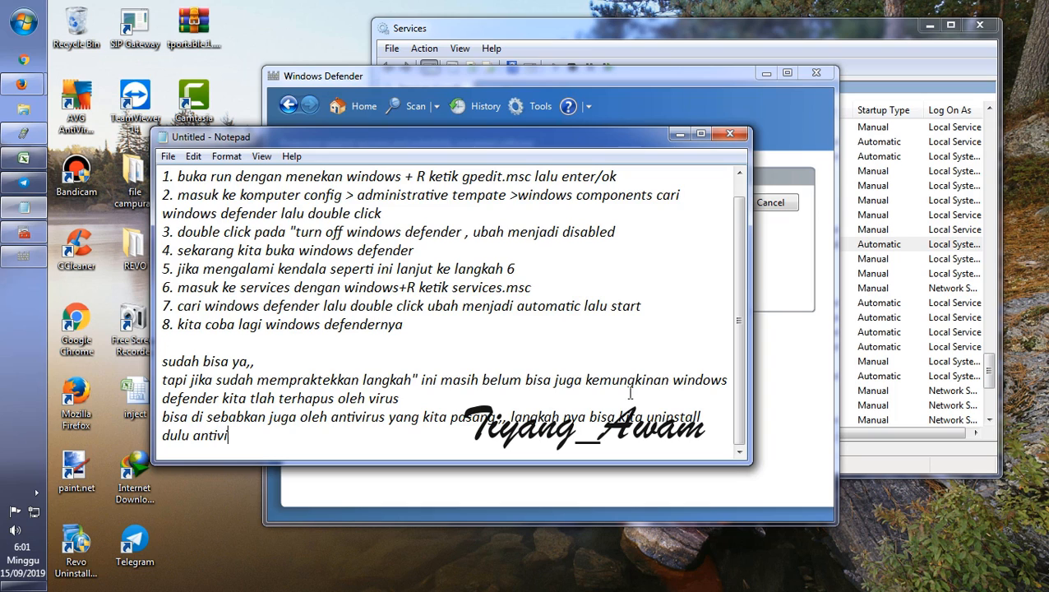
text(rus nya lalu c)
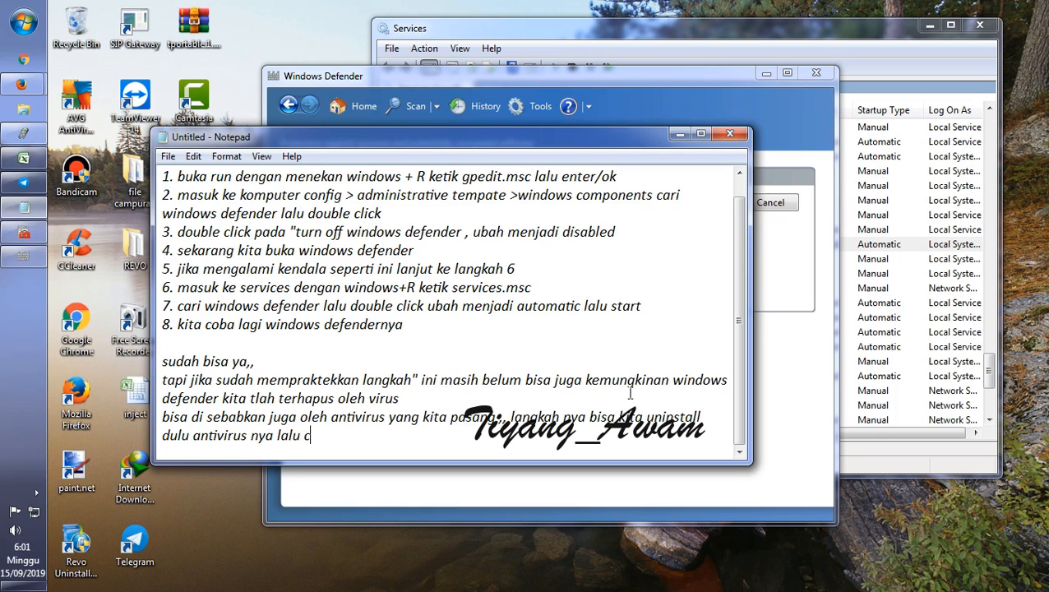
text(oba buka w)
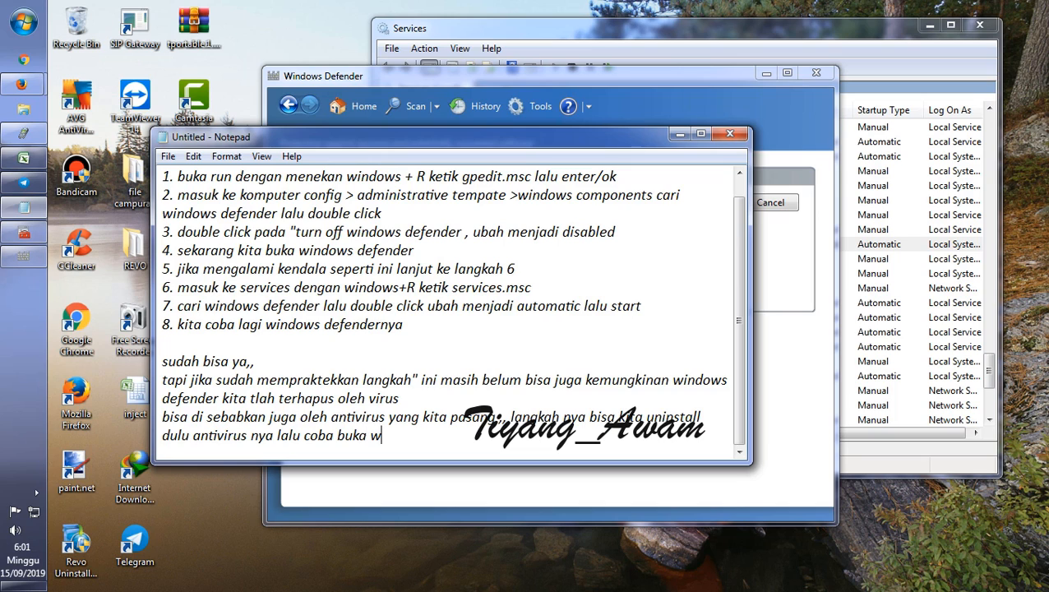
text(indows def)
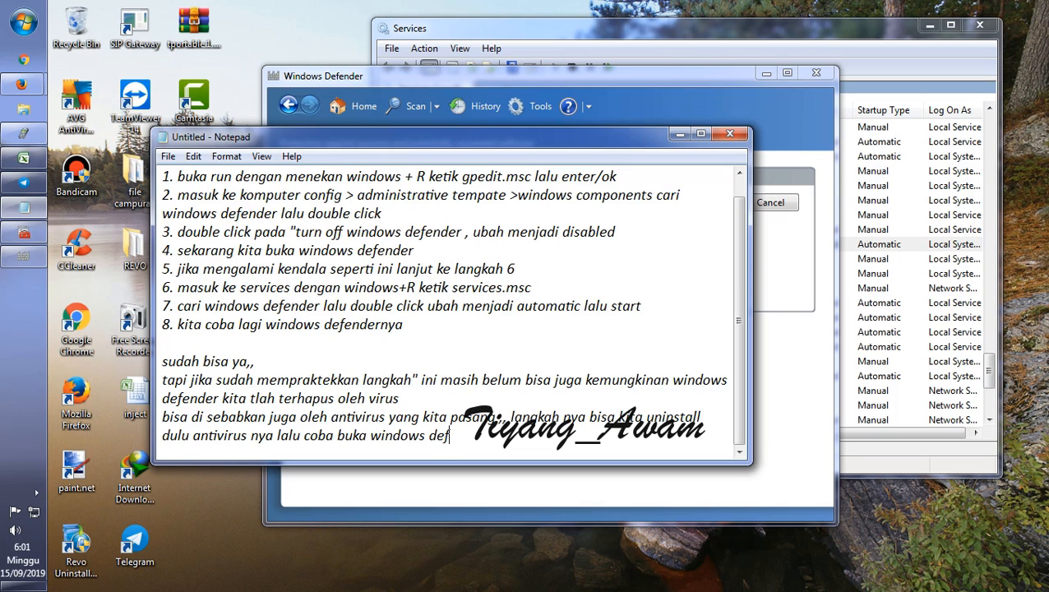
text(ender nya)
Add the closing line "selamat mencoba" to the note, two blank lines below the antivirus remark
scroll(630, 394, down, 1)
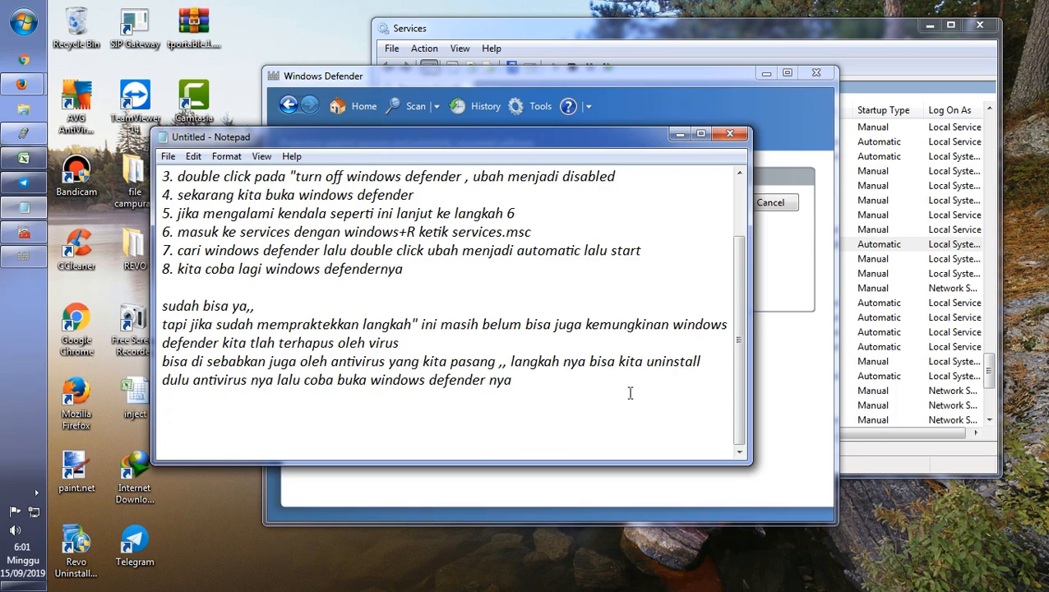
text(selamat mencoba)
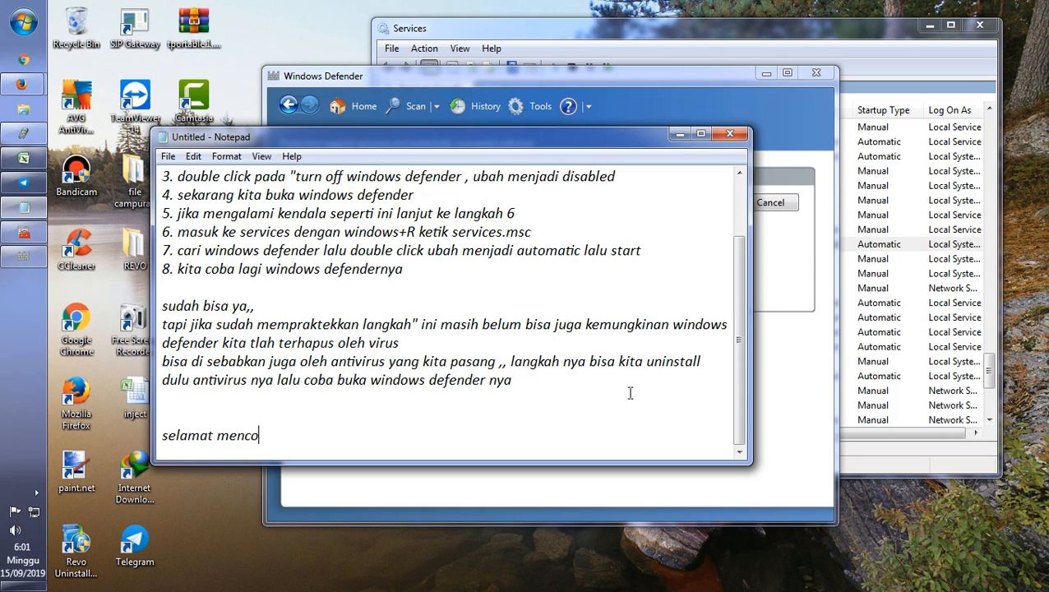